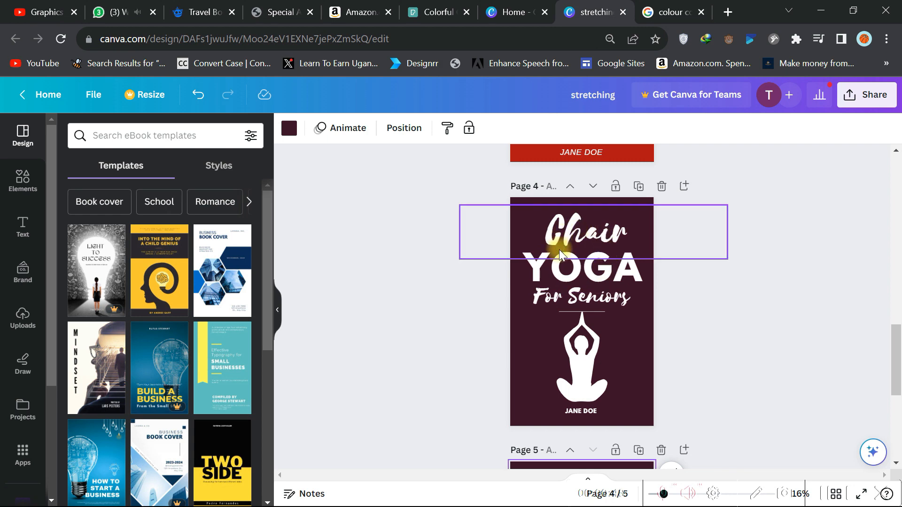
Step: Try the dark grey, dark green and dark olive-brown photo colours as page 5's background, and look through the default colours and gradients
{"action": "scroll", "coordinate": [558, 249], "scroll_direction": "down", "scroll_amount": 5}
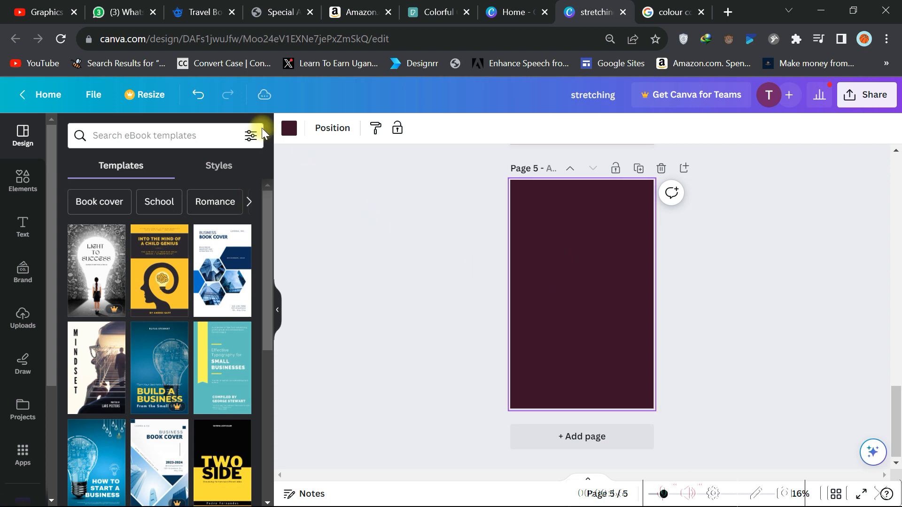
{"action": "left_click", "coordinate": [289, 135]}
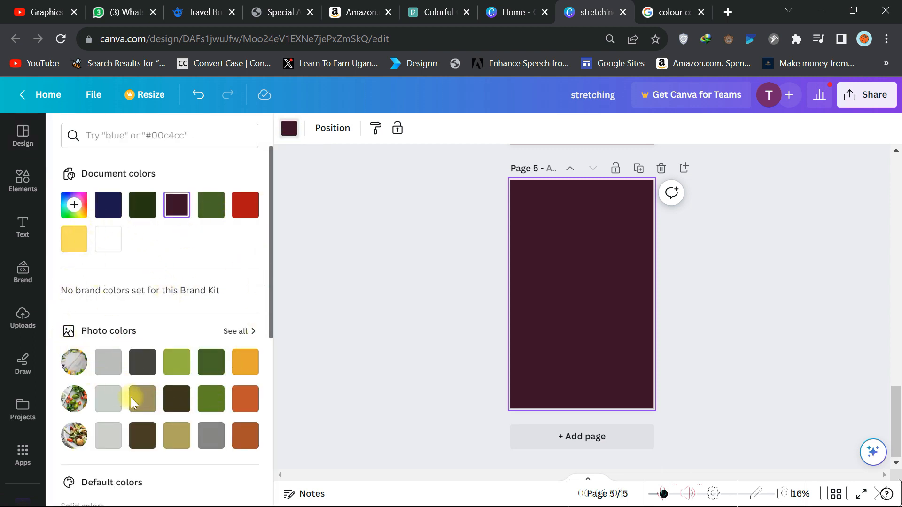
{"action": "left_click", "coordinate": [141, 360]}
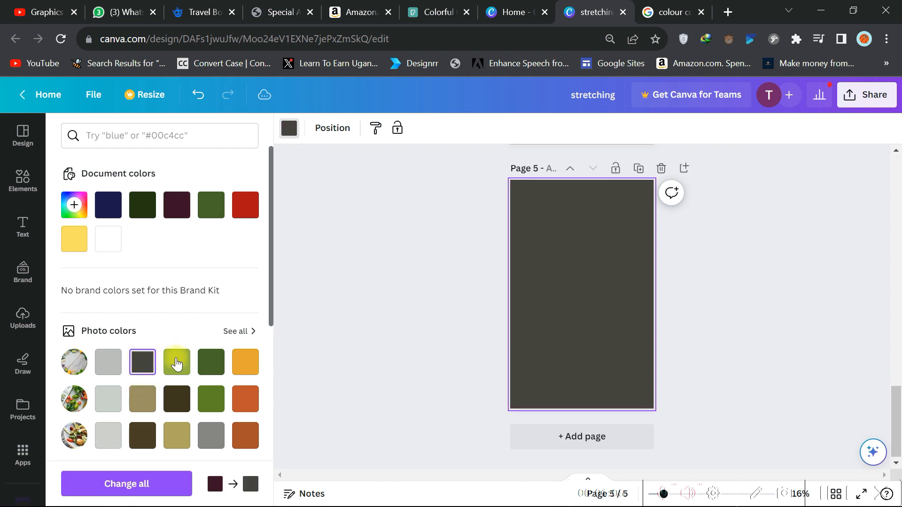
{"action": "left_click", "coordinate": [211, 363]}
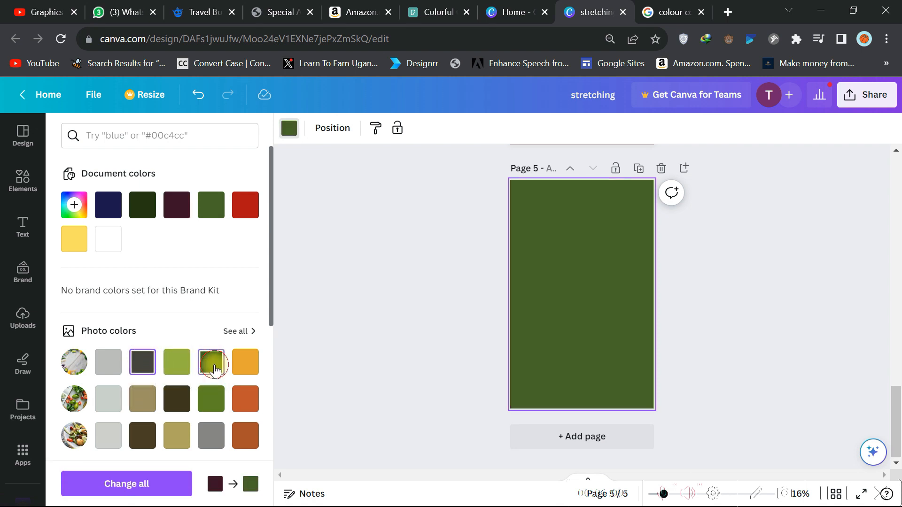
{"action": "left_click", "coordinate": [176, 397]}
{"action": "scroll", "coordinate": [144, 415], "scroll_direction": "down", "scroll_amount": 5}
{"action": "scroll", "coordinate": [146, 399], "scroll_direction": "down", "scroll_amount": 3}
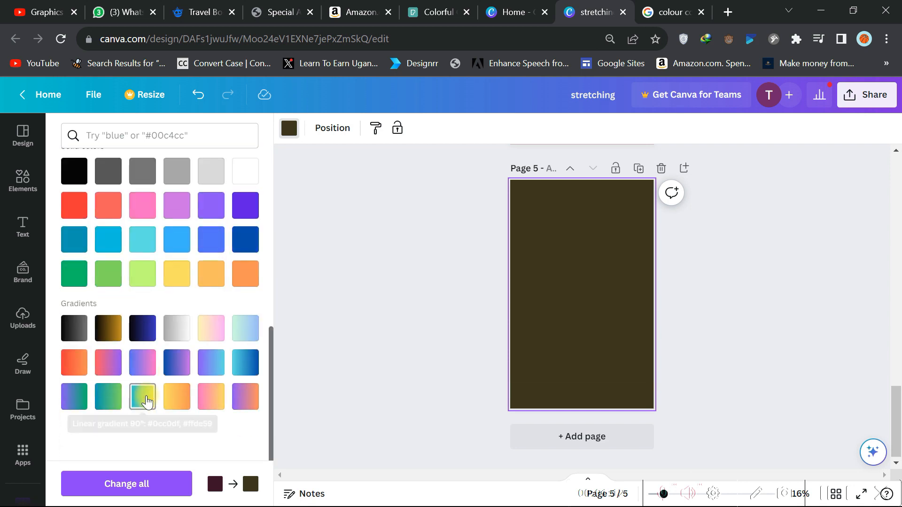
{"action": "scroll", "coordinate": [146, 399], "scroll_direction": "up", "scroll_amount": 8}
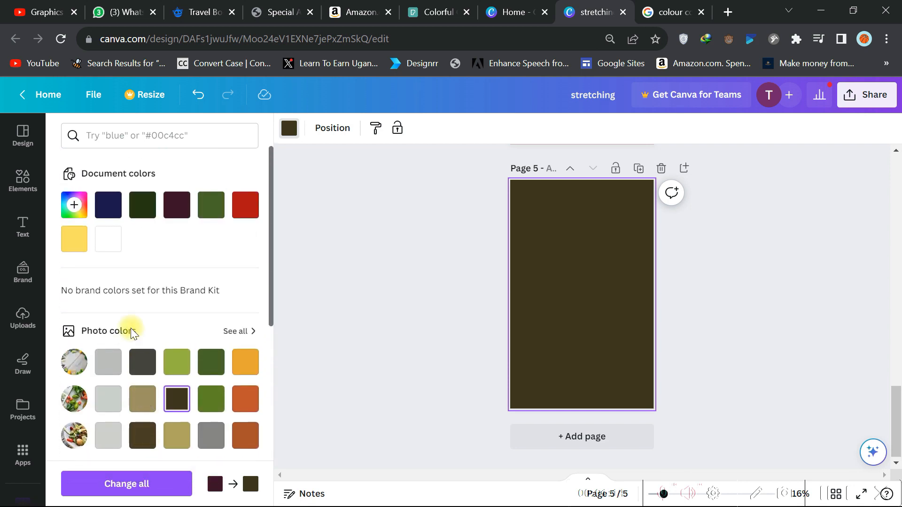
Step: Mix a custom solid background colour for page 5, trying yellow, red and magenta hues and ending on the very dark red #220606
{"action": "left_click", "coordinate": [76, 207]}
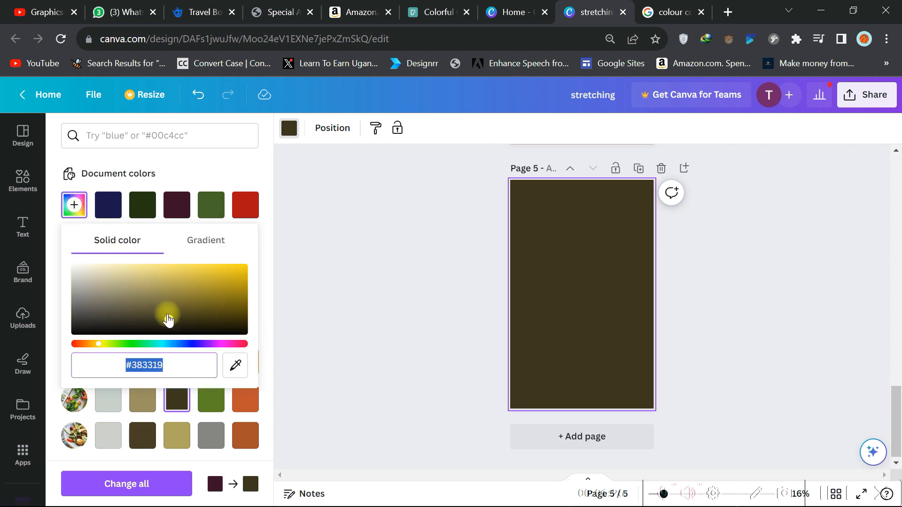
{"action": "left_click_drag", "start_coordinate": [169, 323], "coordinate": [216, 318]}
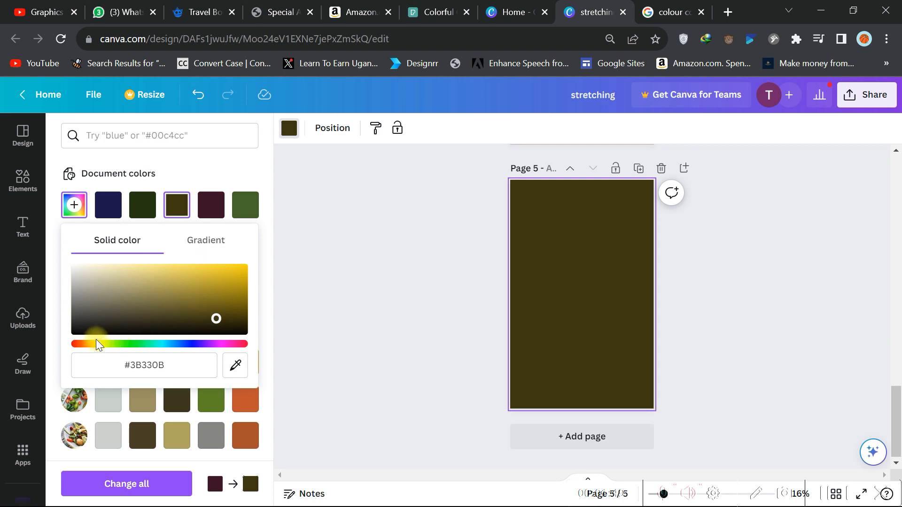
{"action": "left_click_drag", "start_coordinate": [97, 345], "coordinate": [244, 347]}
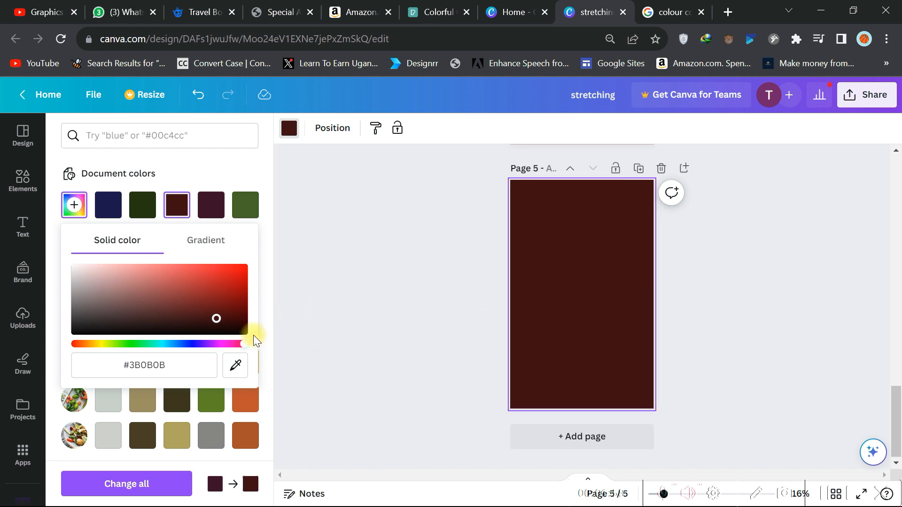
{"action": "left_click_drag", "start_coordinate": [244, 347], "coordinate": [220, 348]}
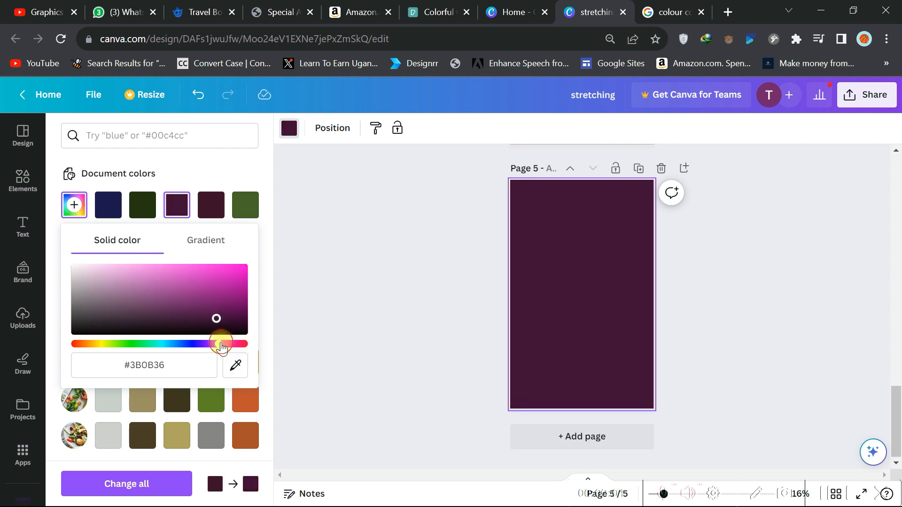
{"action": "left_click_drag", "start_coordinate": [221, 346], "coordinate": [61, 348]}
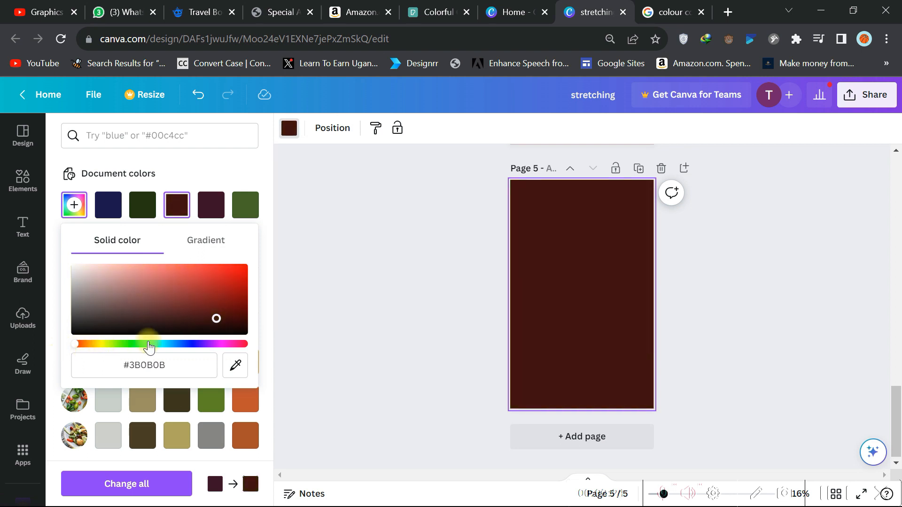
{"action": "mouse_move", "coordinate": [217, 320]}
{"action": "left_mouse_down"}
{"action": "mouse_move", "coordinate": [195, 328]}
{"action": "mouse_move", "coordinate": [211, 324]}
{"action": "mouse_move", "coordinate": [175, 319]}
{"action": "mouse_move", "coordinate": [169, 310]}
{"action": "mouse_move", "coordinate": [197, 315]}
{"action": "mouse_move", "coordinate": [179, 318]}
{"action": "mouse_move", "coordinate": [193, 306]}
{"action": "mouse_move", "coordinate": [131, 322]}
{"action": "mouse_move", "coordinate": [224, 325]}
{"action": "mouse_move", "coordinate": [119, 297]}
{"action": "mouse_move", "coordinate": [75, 318]}
{"action": "mouse_move", "coordinate": [205, 324]}
{"action": "left_mouse_up"}
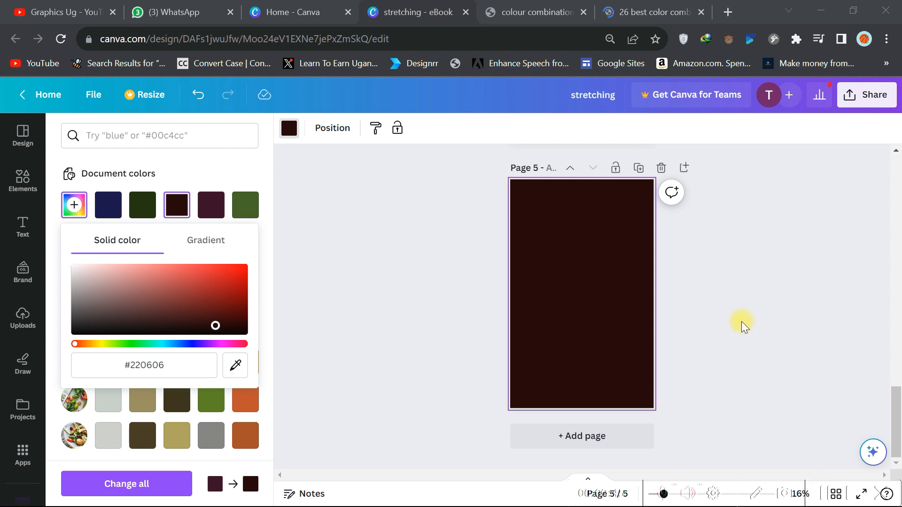
Step: Clear the digits of page 5's custom background hex code, leaving only the # sign
{"action": "left_click", "coordinate": [146, 369]}
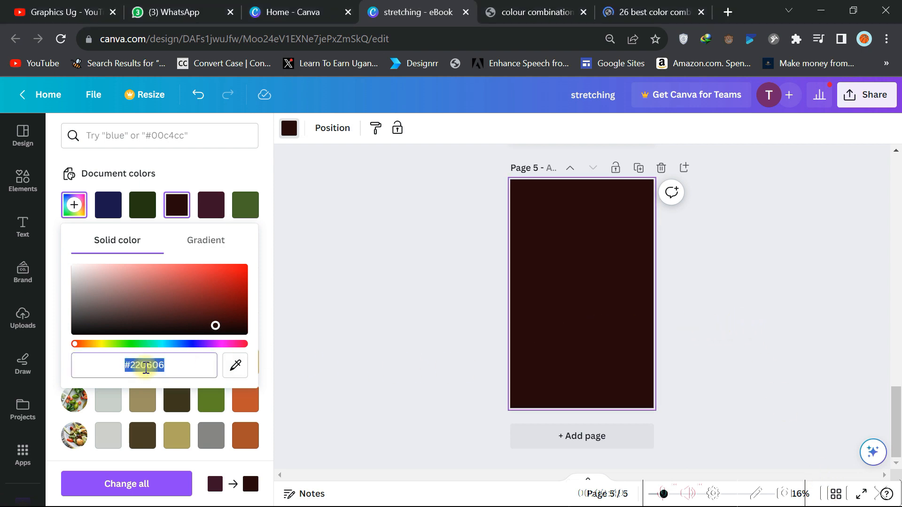
{"action": "left_click", "coordinate": [146, 368]}
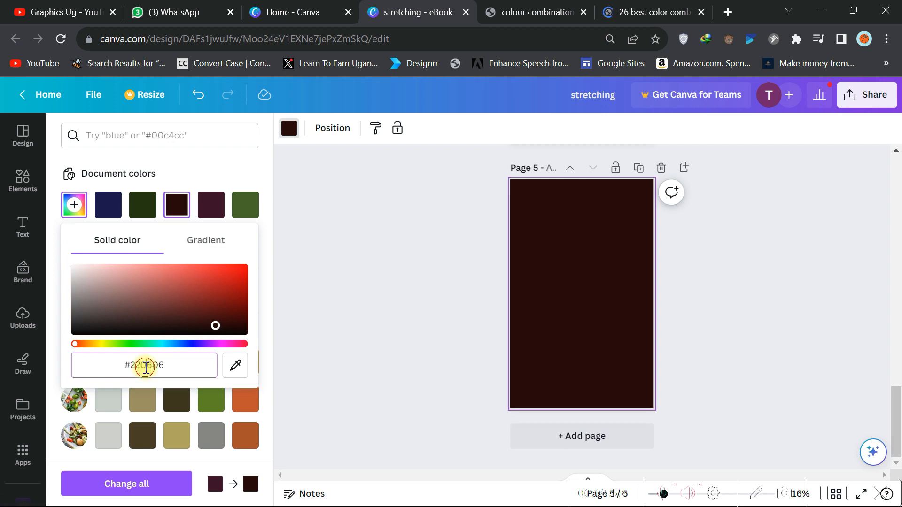
{"action": "double_click", "coordinate": [145, 368]}
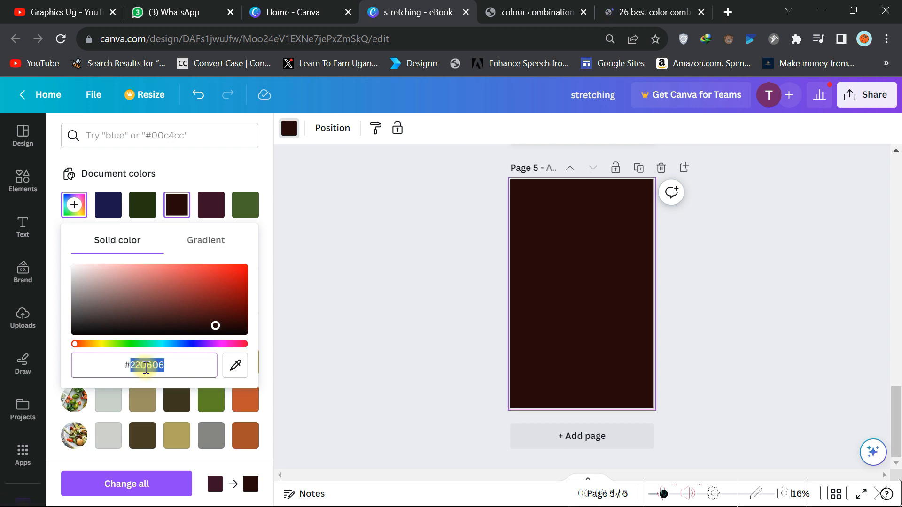
{"action": "key", "text": "BackSpace"}
{"action": "key", "text": "BackSpace"}
{"action": "key", "text": "BackSpace"}
{"action": "key", "text": "BackSpace"}
{"action": "key", "text": "BackSpace"}
{"action": "key", "text": "BackSpace"}
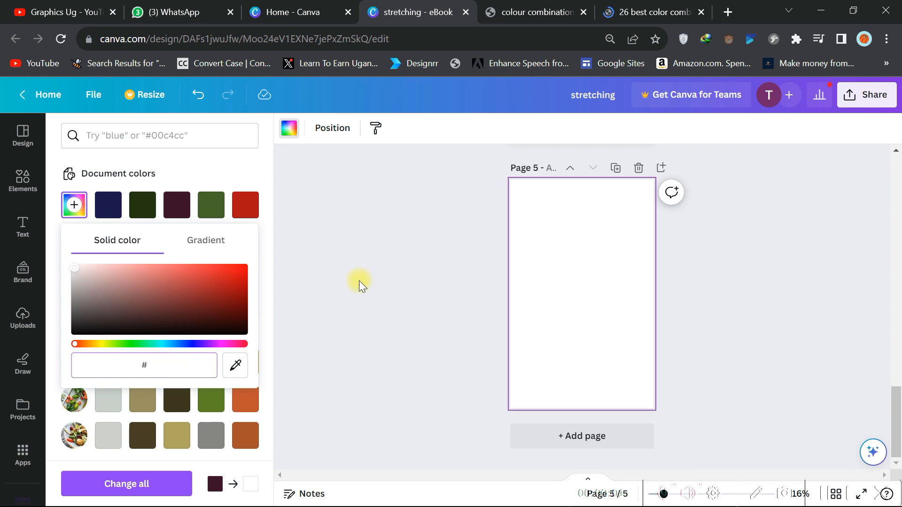
Step: Switch to the Google results for colour combinations with codes and look for Webflow's article on the best color combinations
{"action": "left_click", "coordinate": [510, 8]}
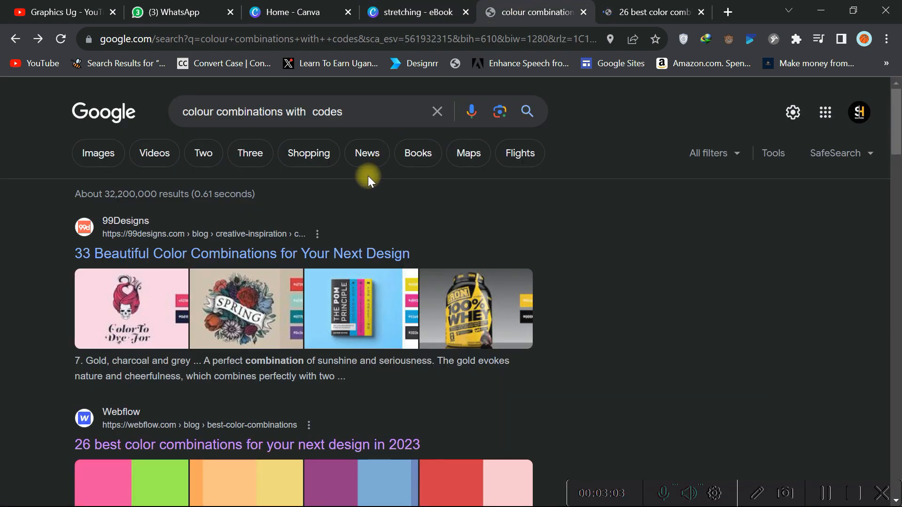
{"action": "left_click", "coordinate": [352, 113]}
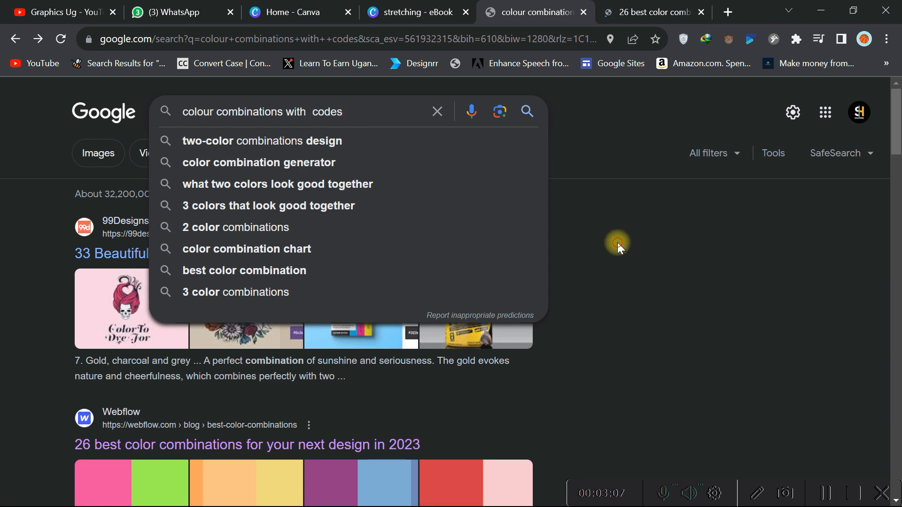
{"action": "left_click", "coordinate": [611, 240]}
{"action": "scroll", "coordinate": [295, 218], "scroll_direction": "down", "scroll_amount": 2}
{"action": "scroll", "coordinate": [295, 218], "scroll_direction": "down", "scroll_amount": 2}
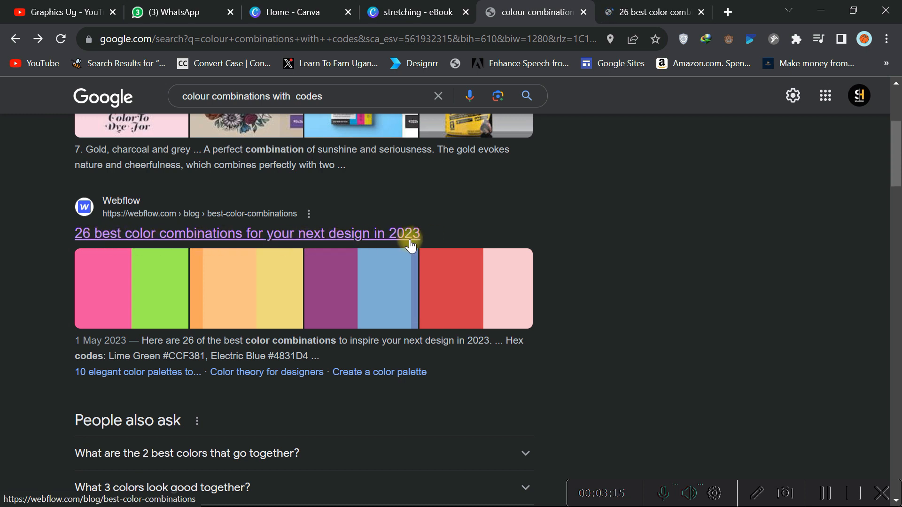
Step: Look through the Webflow article on 26 best color combinations for the Royal blue & peach pair and its hex codes
{"action": "left_click", "coordinate": [646, 6]}
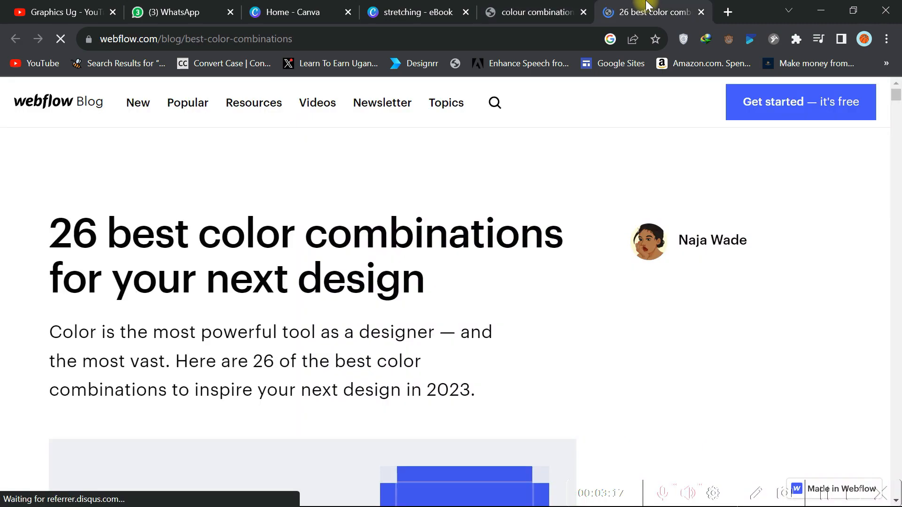
{"action": "scroll", "coordinate": [328, 208], "scroll_direction": "down", "scroll_amount": 15}
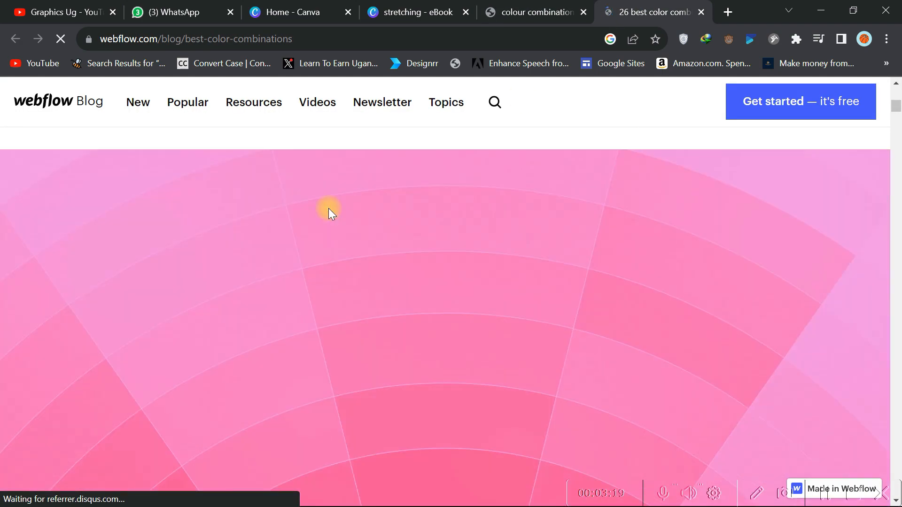
{"action": "scroll", "coordinate": [329, 207], "scroll_direction": "down", "scroll_amount": 13}
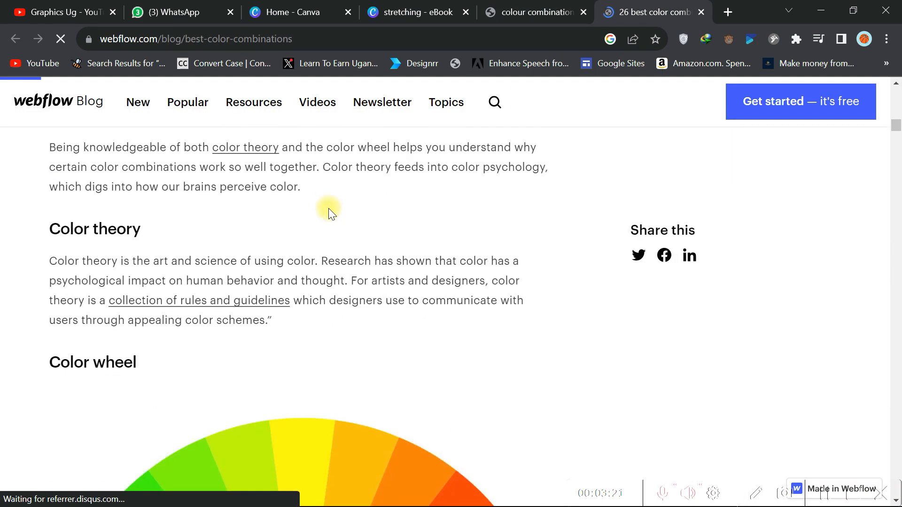
{"action": "scroll", "coordinate": [328, 207], "scroll_direction": "up", "scroll_amount": 3}
{"action": "scroll", "coordinate": [228, 255], "scroll_direction": "down", "scroll_amount": 20}
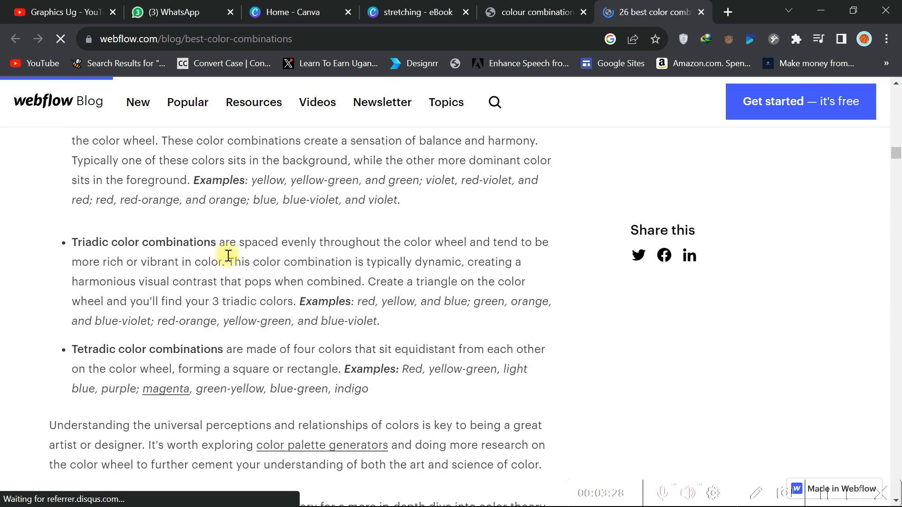
{"action": "scroll", "coordinate": [228, 255], "scroll_direction": "down", "scroll_amount": 5}
{"action": "scroll", "coordinate": [227, 255], "scroll_direction": "up", "scroll_amount": 5}
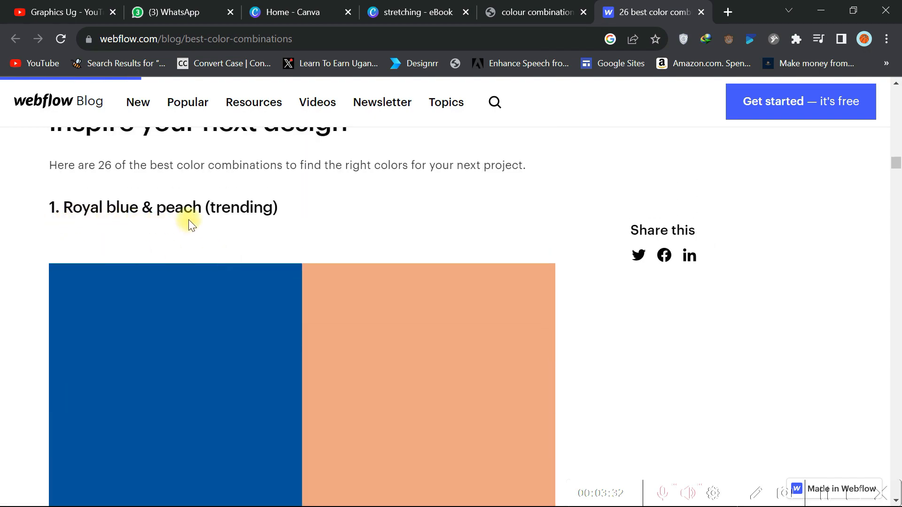
{"action": "scroll", "coordinate": [273, 216], "scroll_direction": "down", "scroll_amount": 5}
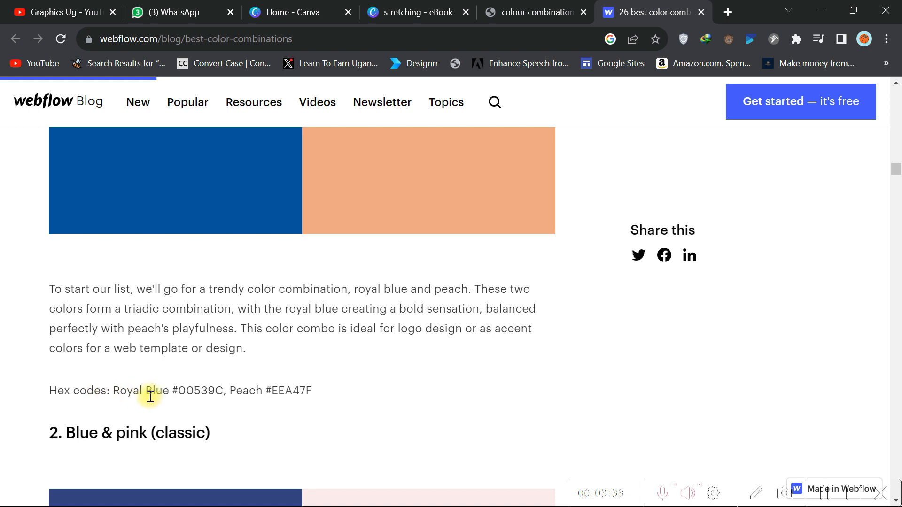
Step: Copy the article's Royal Blue code #00539C into page 5's background colour in Canva, and darken the shade to #06131E
{"action": "left_click_drag", "start_coordinate": [222, 391], "coordinate": [175, 391]}
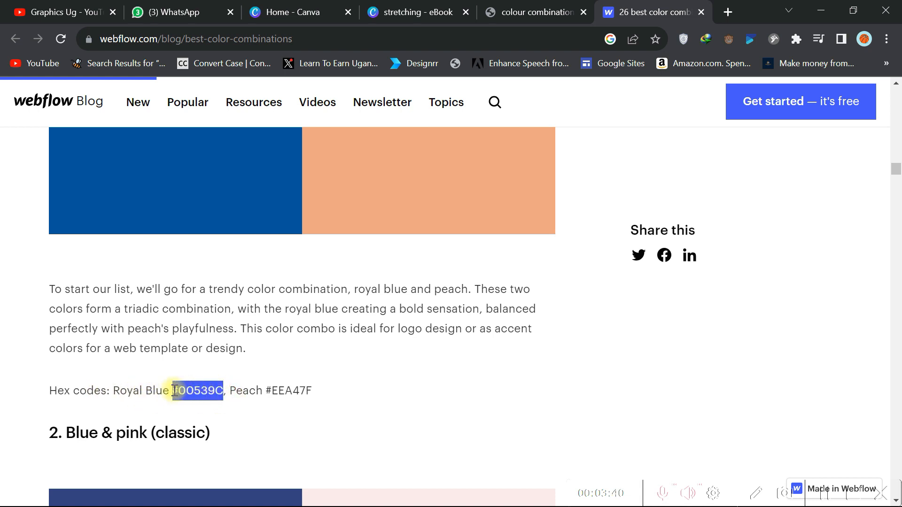
{"action": "right_click", "coordinate": [188, 390]}
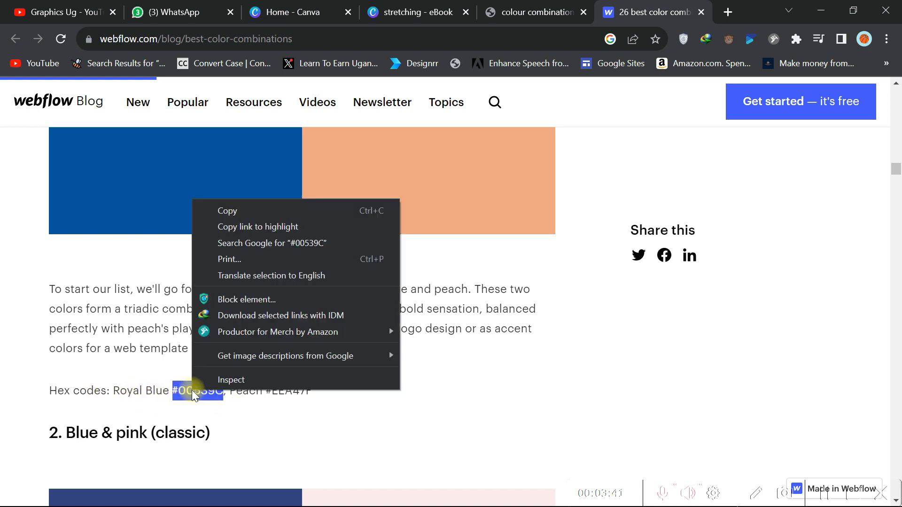
{"action": "left_click", "coordinate": [229, 206]}
{"action": "left_click", "coordinate": [424, 8]}
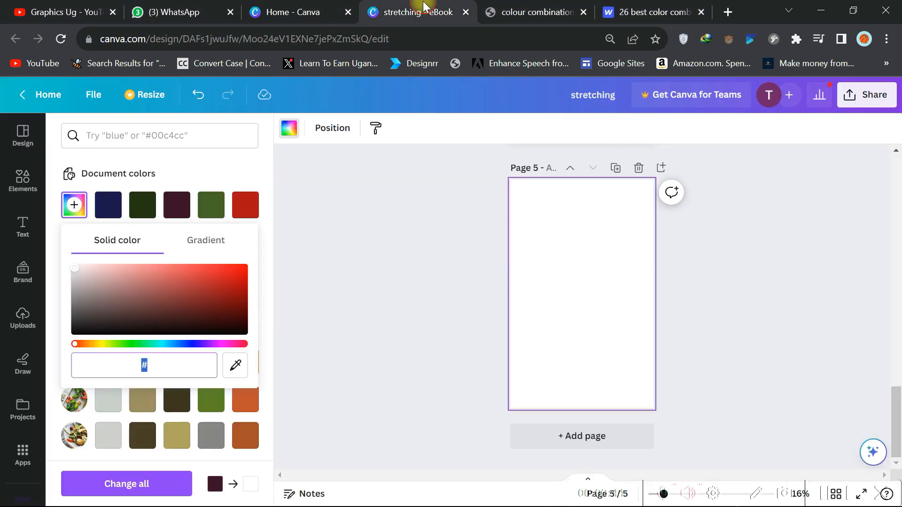
{"action": "right_click", "coordinate": [152, 366]}
{"action": "left_click", "coordinate": [215, 196]}
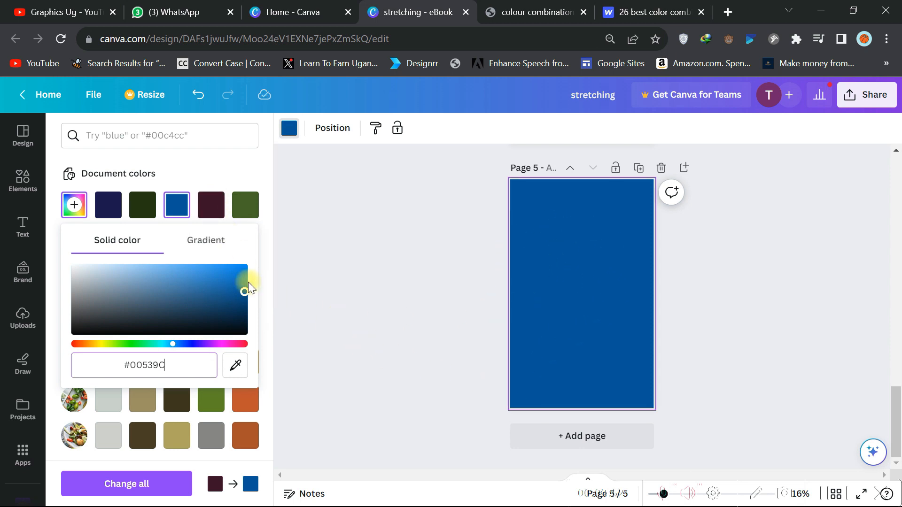
{"action": "left_click_drag", "start_coordinate": [244, 294], "coordinate": [211, 327]}
Step: Copy the Peach hex code #EEA47F from the Webflow article and apply it as page 5's background colour in Canva
{"action": "left_click", "coordinate": [648, 12]}
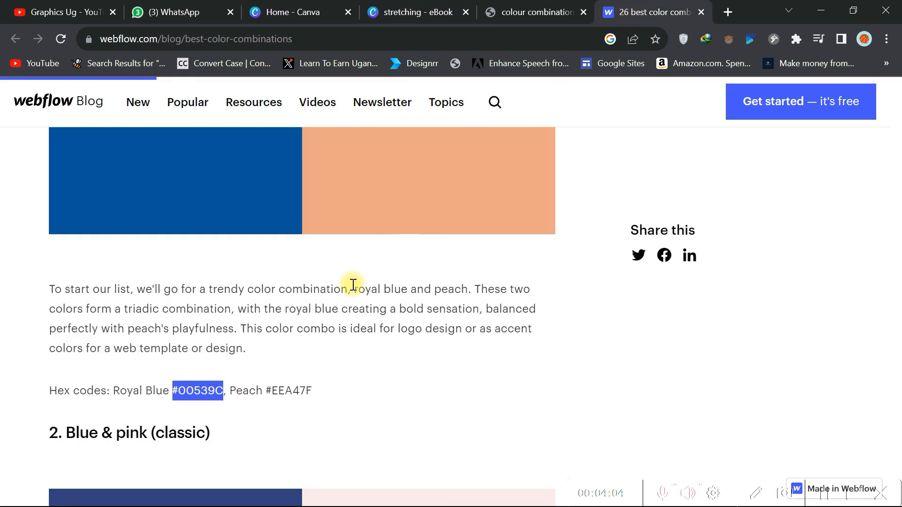
{"action": "scroll", "coordinate": [413, 174], "scroll_direction": "up", "scroll_amount": 2}
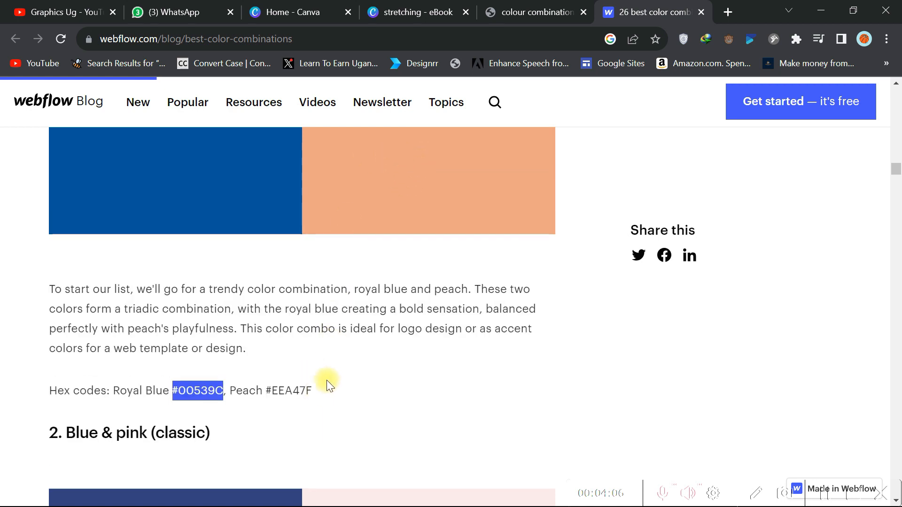
{"action": "left_click_drag", "start_coordinate": [322, 391], "coordinate": [267, 391]}
{"action": "right_click", "coordinate": [291, 392]}
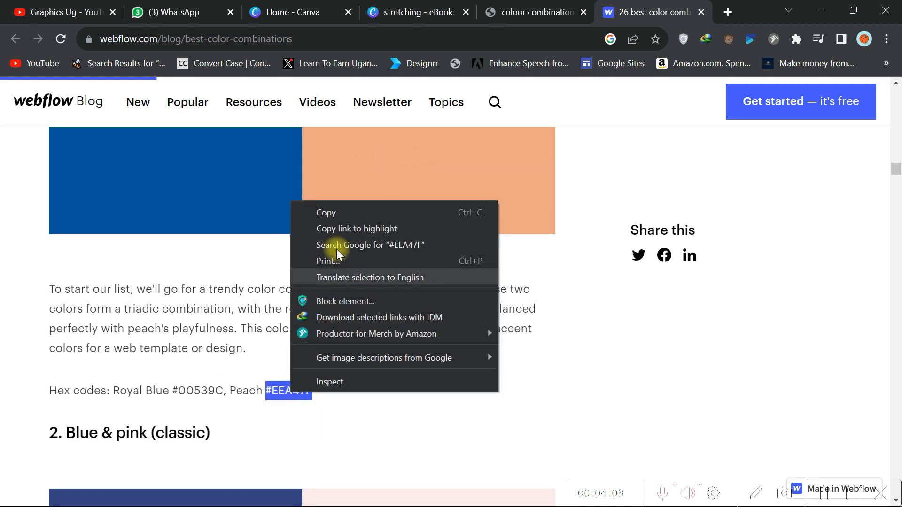
{"action": "left_click", "coordinate": [326, 208]}
{"action": "left_click", "coordinate": [310, 10]}
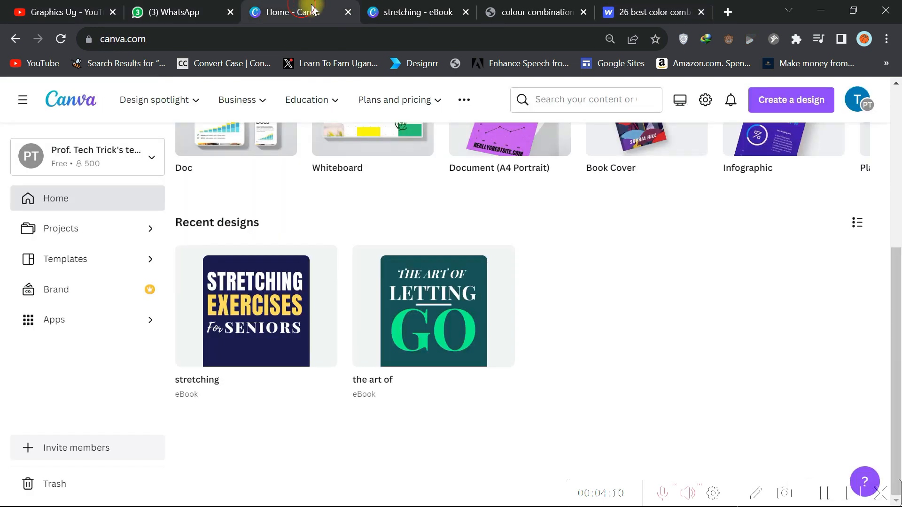
{"action": "left_click", "coordinate": [399, 10]}
{"action": "left_click", "coordinate": [146, 368]}
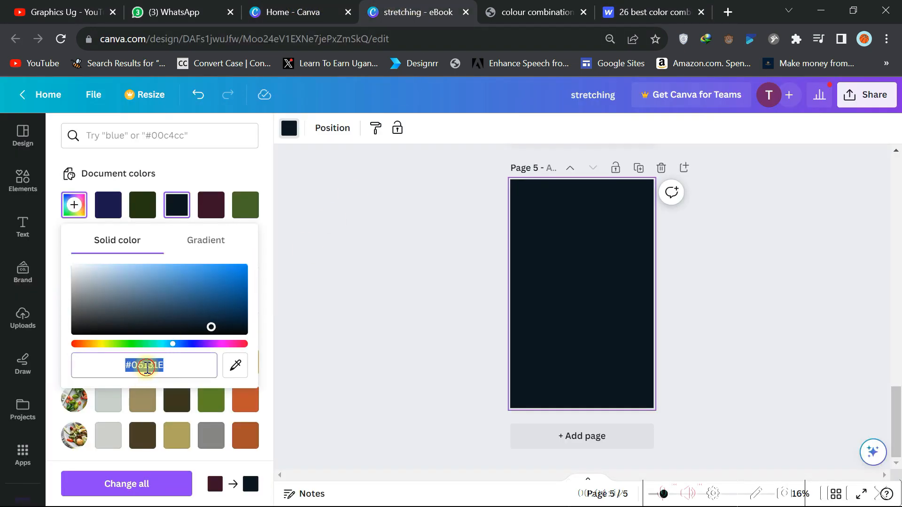
{"action": "right_click", "coordinate": [147, 368]}
{"action": "left_click", "coordinate": [202, 124]}
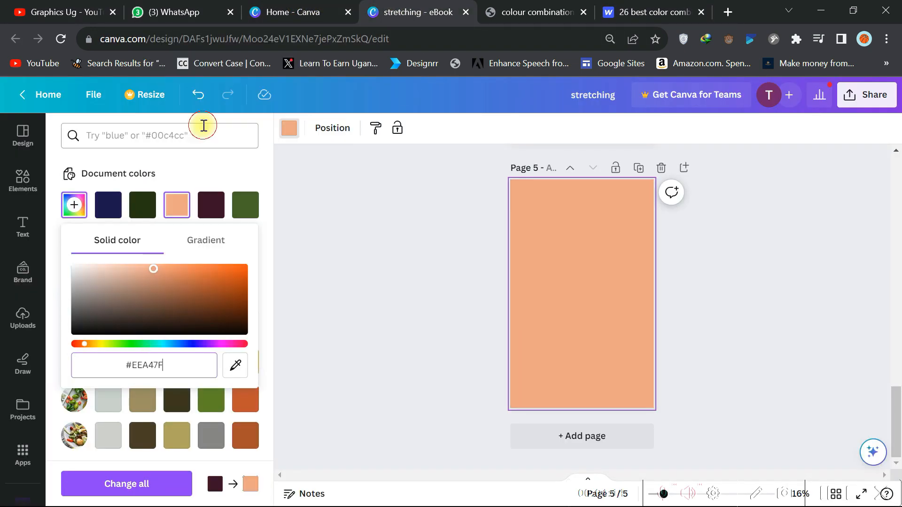
Step: Look through the Google results for book covers to find a reference cover
{"action": "left_click", "coordinate": [637, 6]}
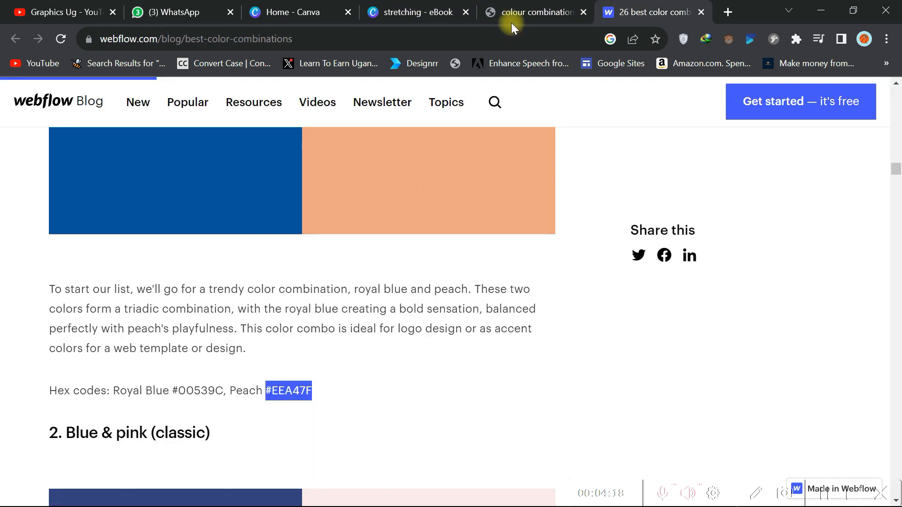
{"action": "left_click", "coordinate": [409, 11]}
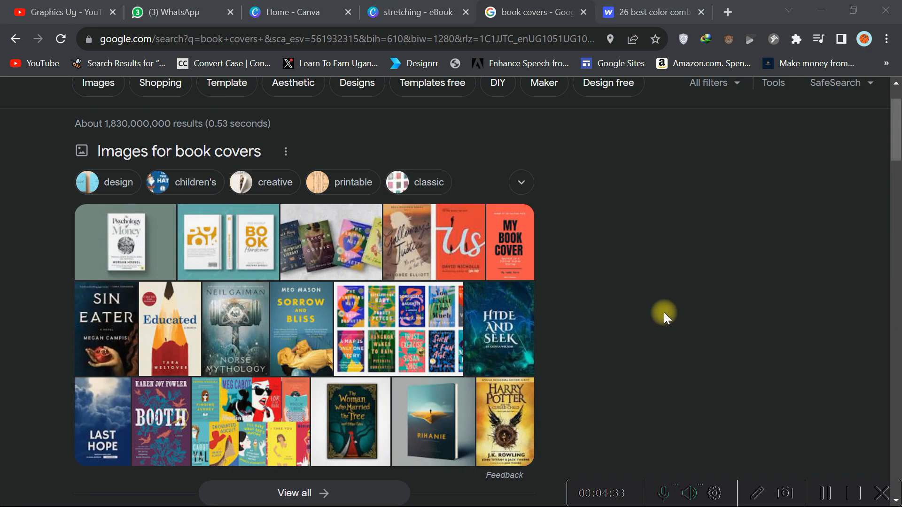
{"action": "scroll", "coordinate": [550, 275], "scroll_direction": "down", "scroll_amount": 10}
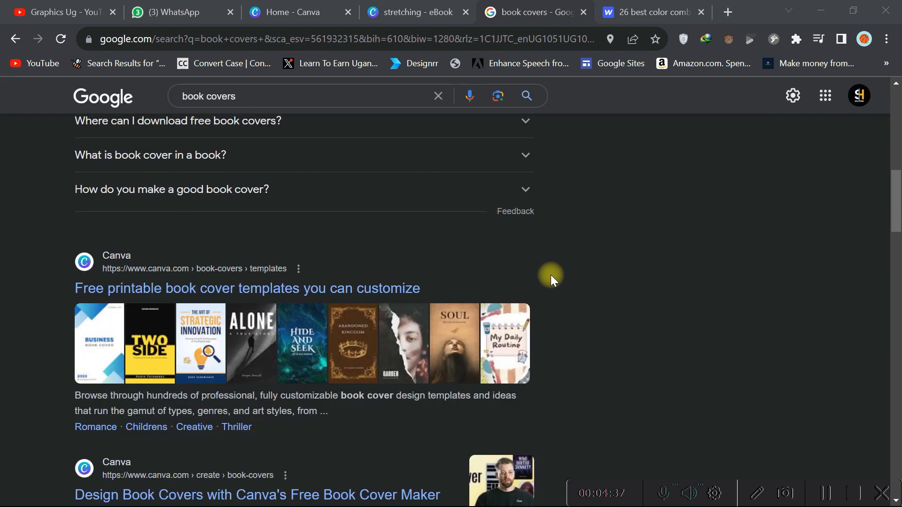
{"action": "scroll", "coordinate": [551, 275], "scroll_direction": "up", "scroll_amount": 10}
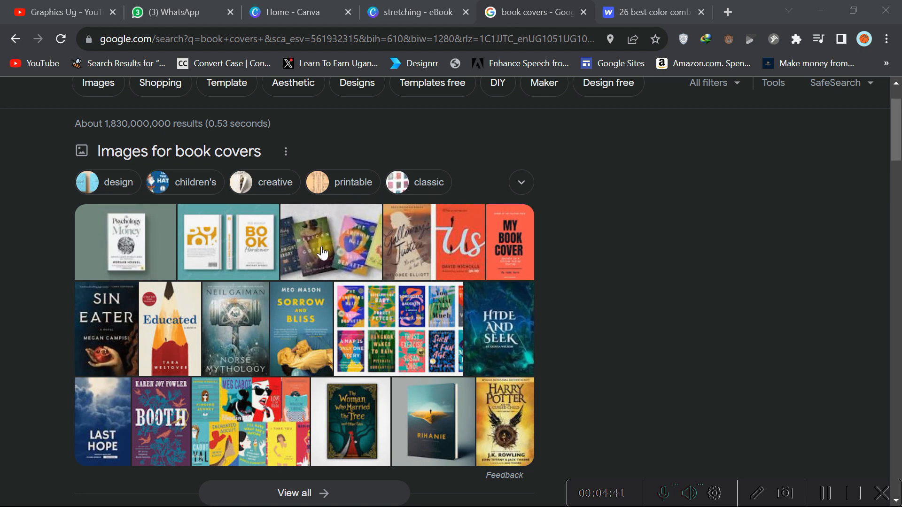
{"action": "scroll", "coordinate": [329, 244], "scroll_direction": "up", "scroll_amount": 1}
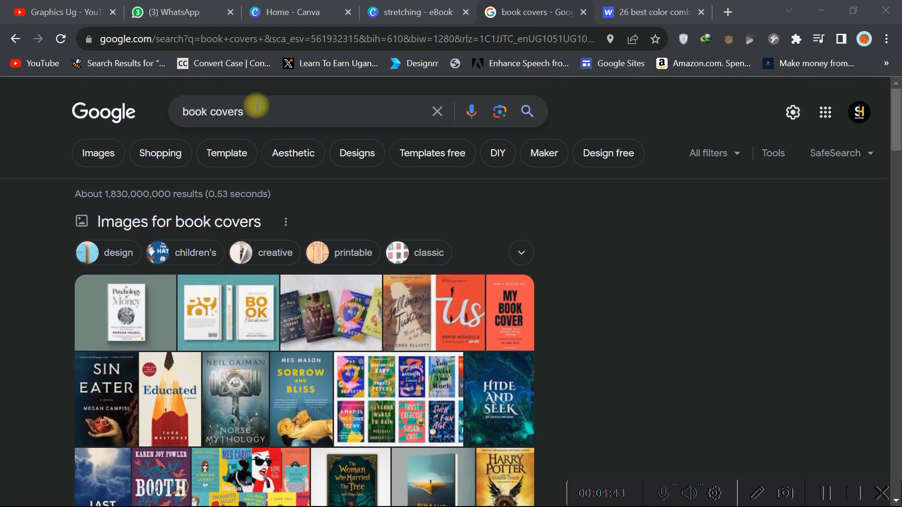
Step: Open the image results for book covers and copy Adobe's Lunar Storm cover image
{"action": "left_click", "coordinate": [99, 159]}
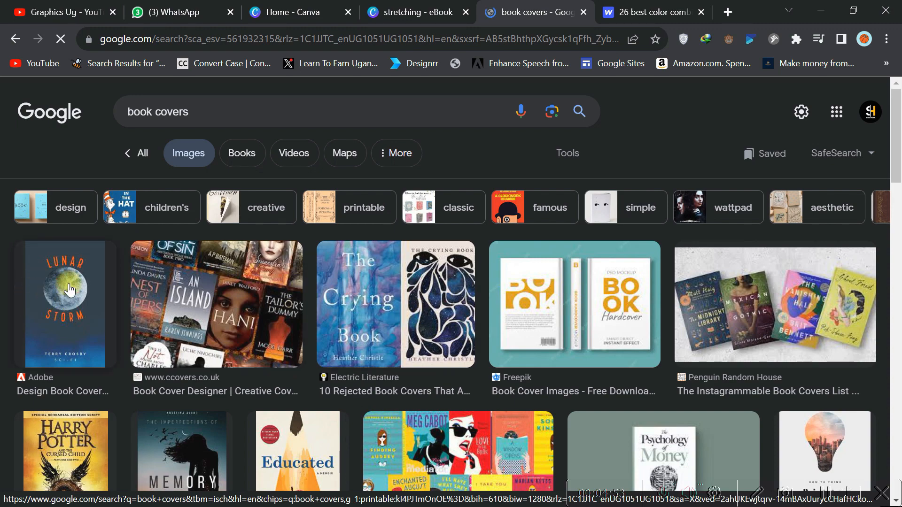
{"action": "left_click", "coordinate": [69, 287]}
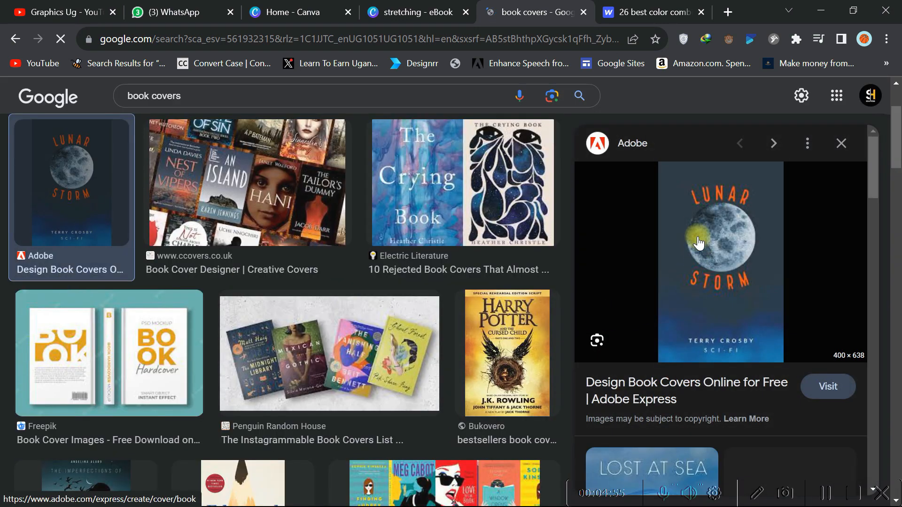
{"action": "right_click", "coordinate": [694, 221]}
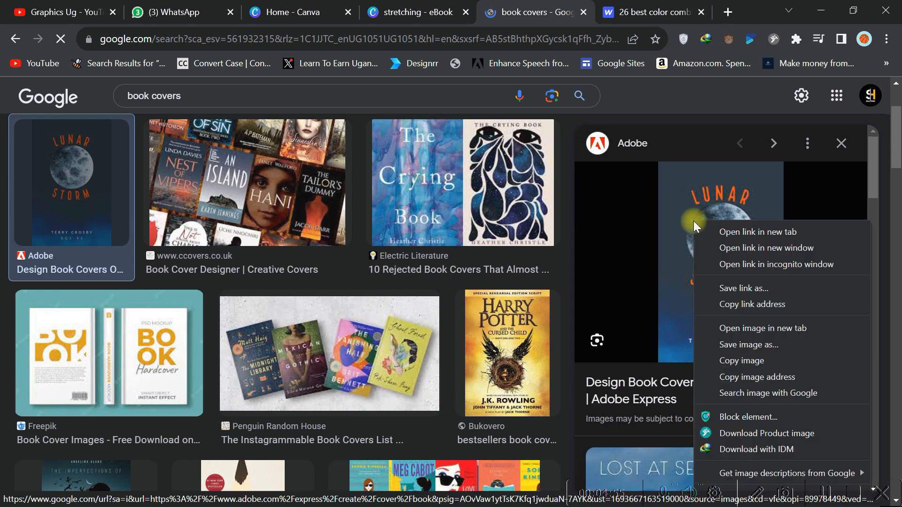
{"action": "left_click", "coordinate": [734, 357]}
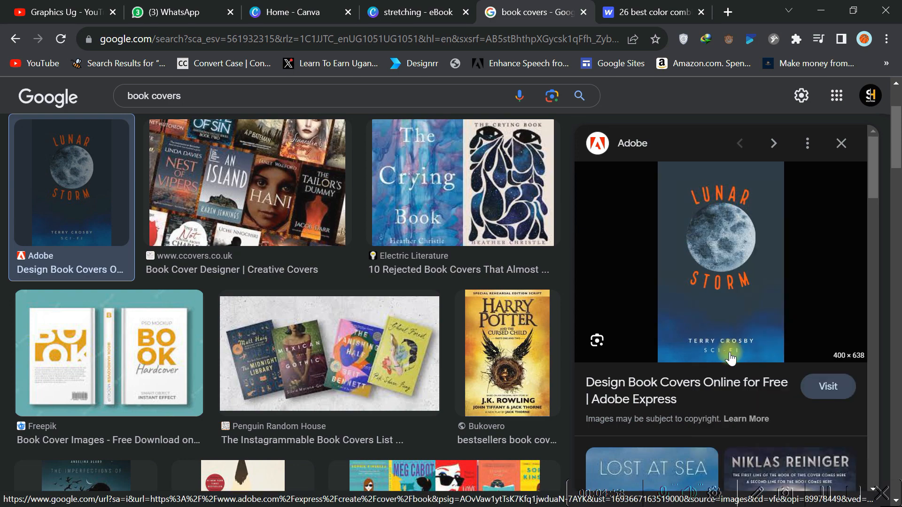
Step: Switch to the Canva eBook design and paste the copied Lunar Storm cover onto page 6
{"action": "left_click", "coordinate": [413, 9]}
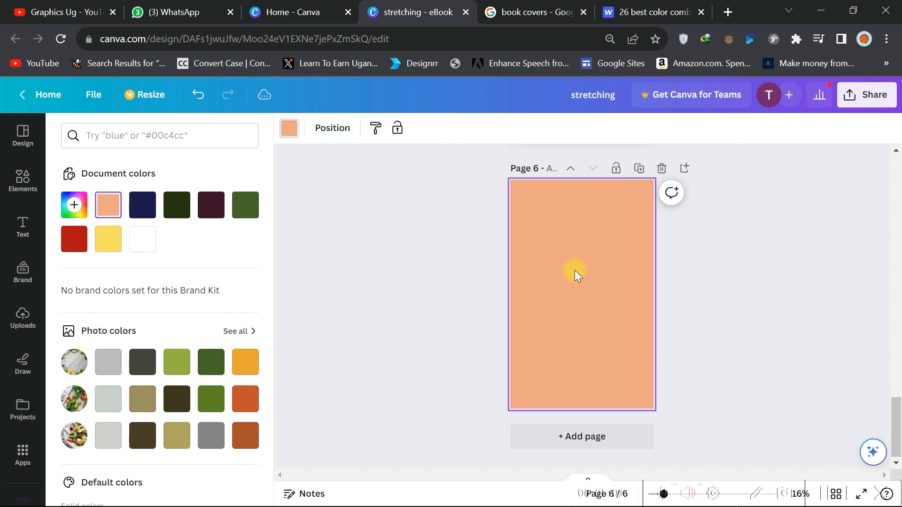
{"action": "key", "text": "ctrl+v"}
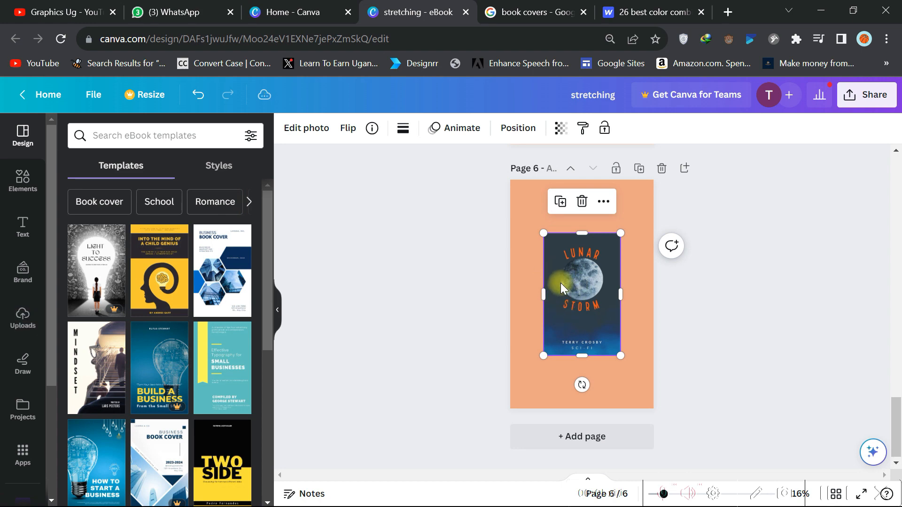
{"action": "left_click", "coordinate": [485, 284]}
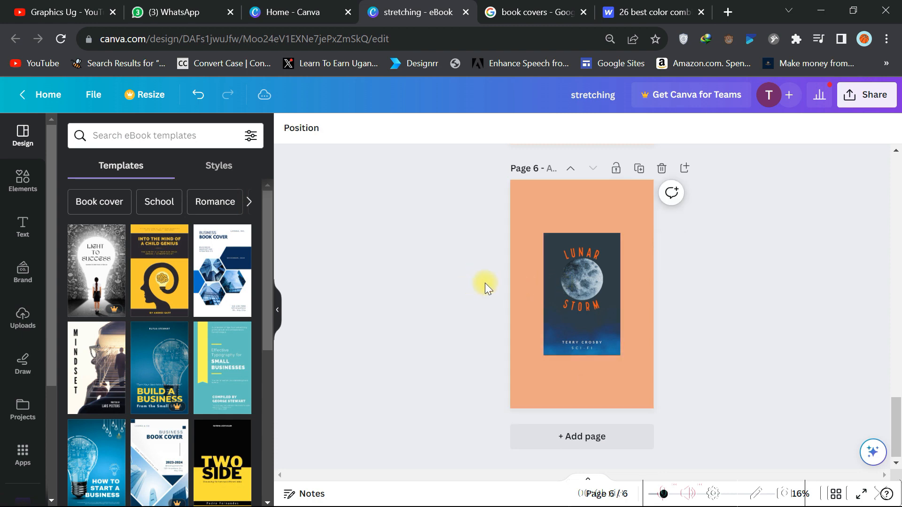
Step: Try the Lunar Storm image's dark blue as page 6's background, then apply its dark slate photo colour
{"action": "left_click", "coordinate": [544, 264]}
{"action": "left_click", "coordinate": [528, 277]}
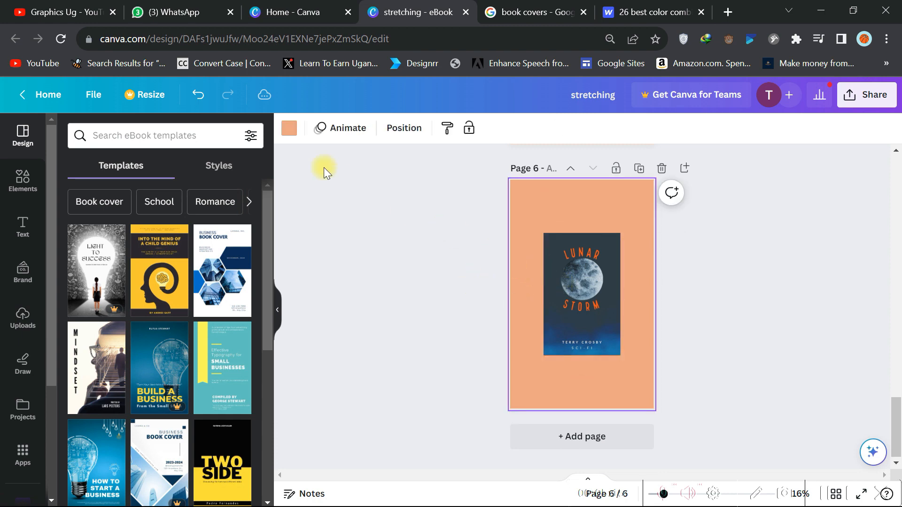
{"action": "left_click", "coordinate": [289, 128]}
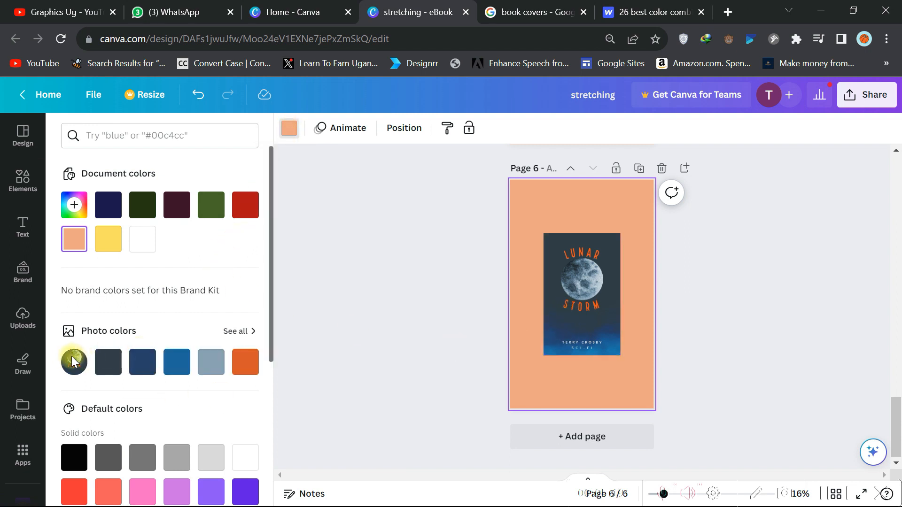
{"action": "left_click", "coordinate": [108, 361]}
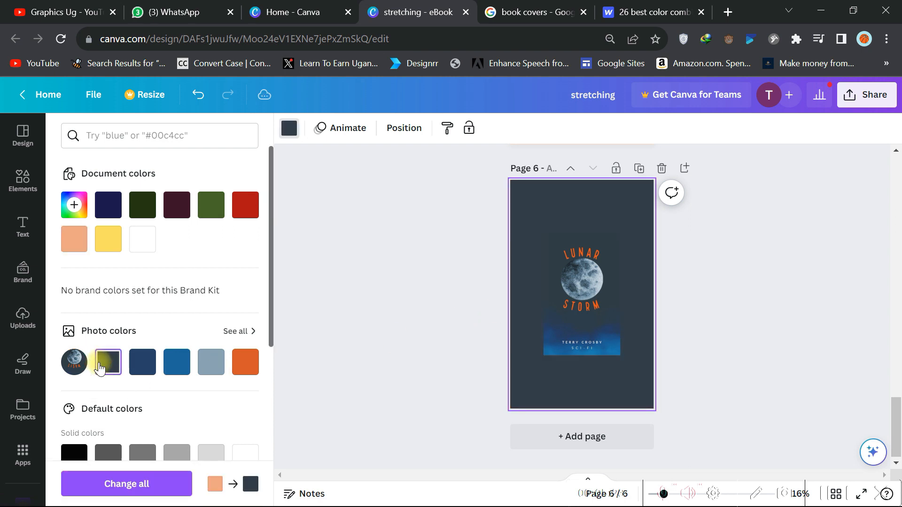
{"action": "left_click", "coordinate": [142, 362]}
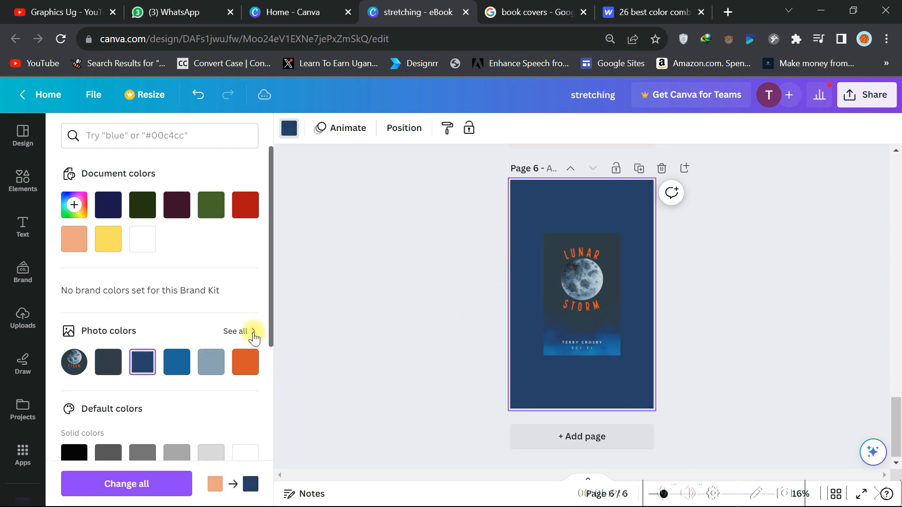
{"action": "left_click", "coordinate": [121, 362]}
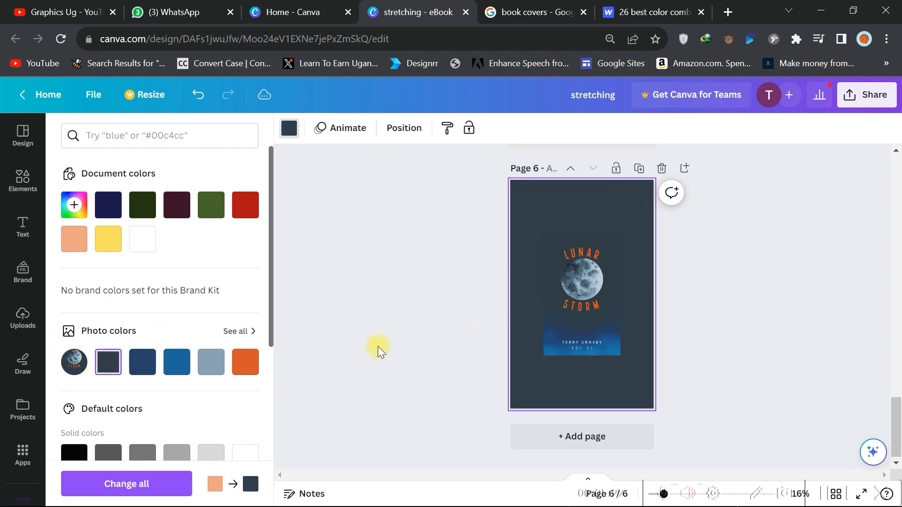
{"action": "left_click", "coordinate": [444, 294]}
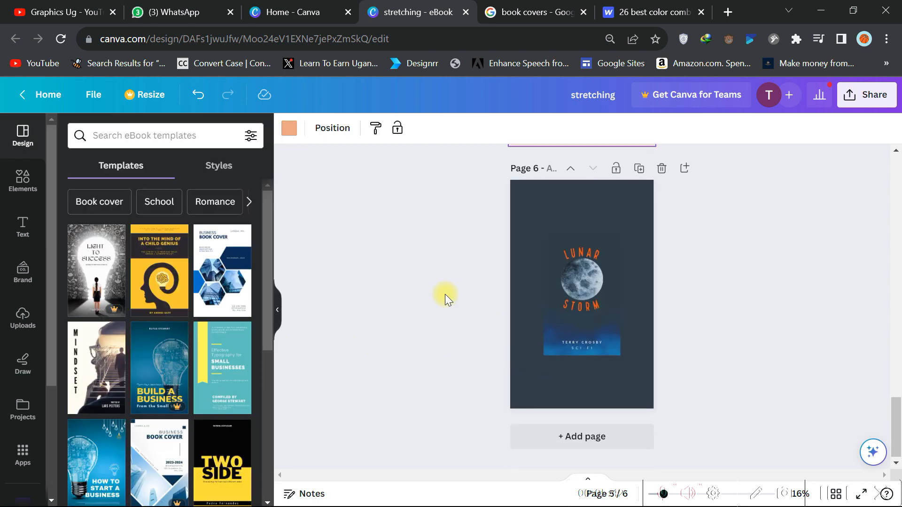
Step: Copy the hex code #2D3A45 of page 6's dark slate background colour
{"action": "left_click", "coordinate": [517, 223]}
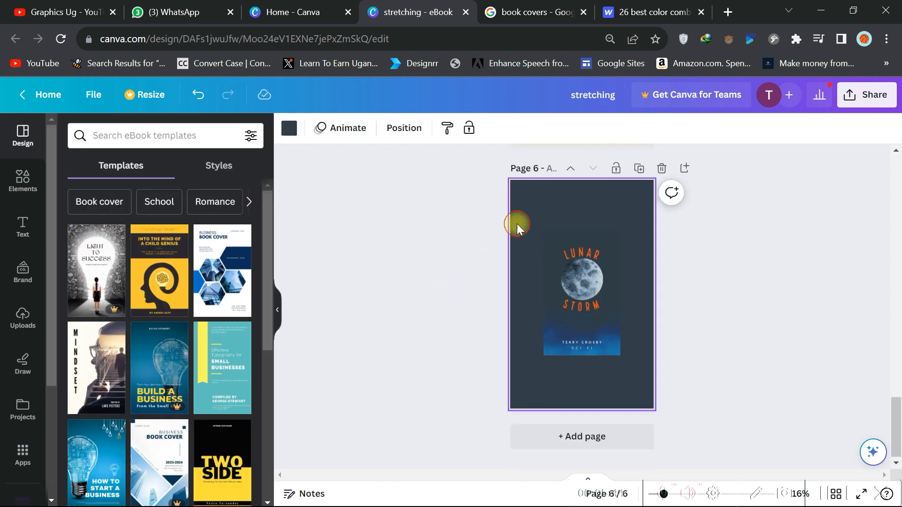
{"action": "left_click", "coordinate": [289, 129]}
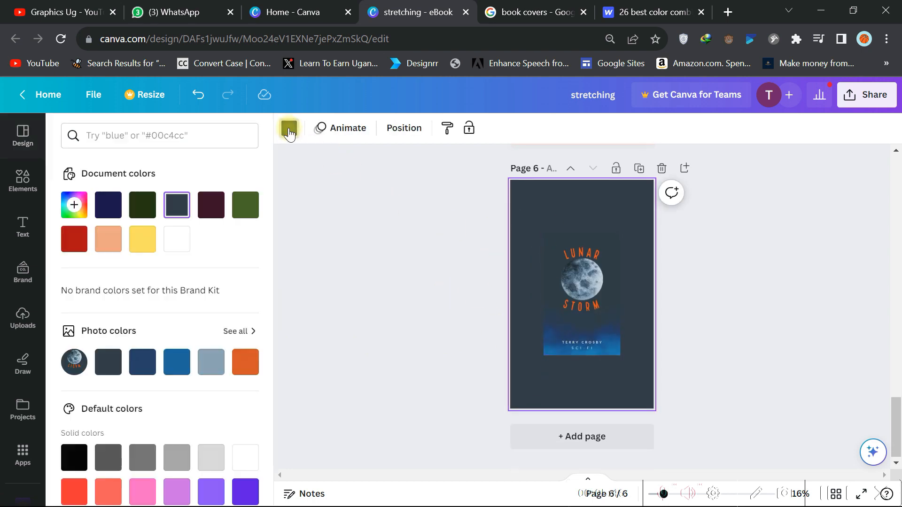
{"action": "left_click", "coordinate": [107, 365]}
{"action": "left_click", "coordinate": [176, 206]}
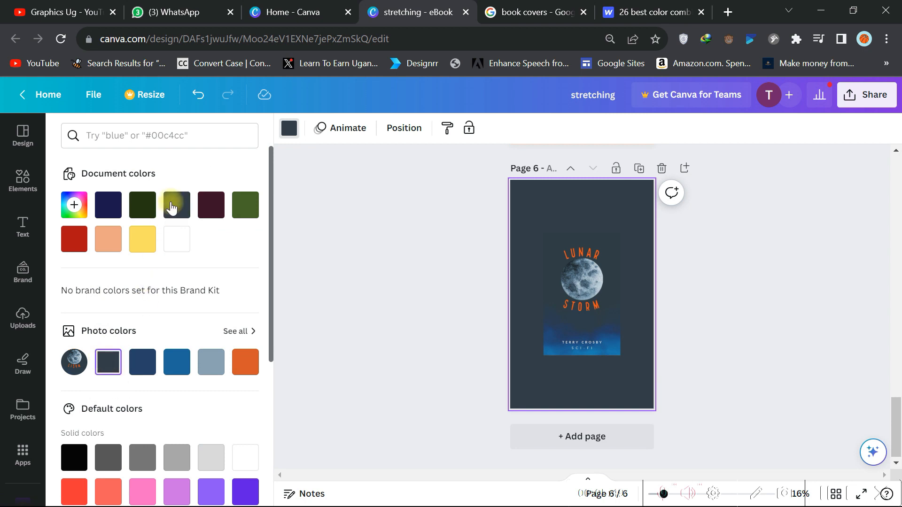
{"action": "left_click", "coordinate": [72, 207]}
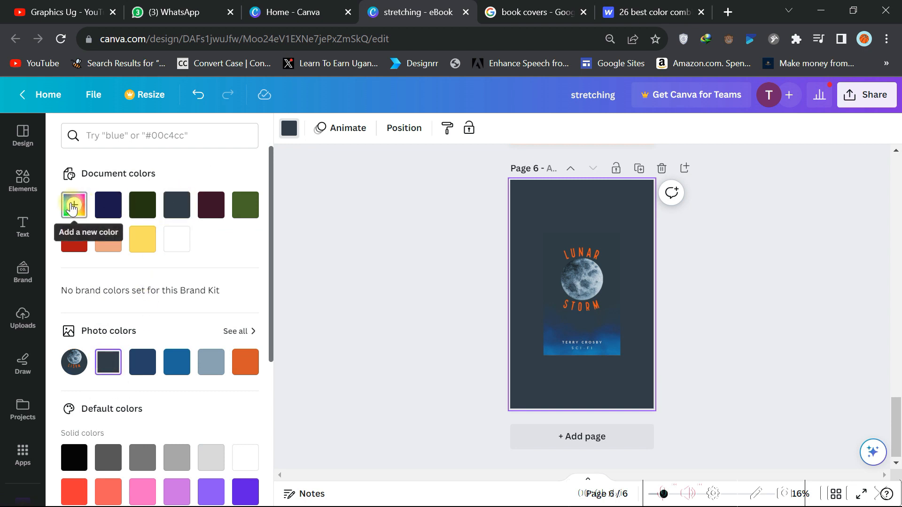
{"action": "left_click", "coordinate": [146, 364]}
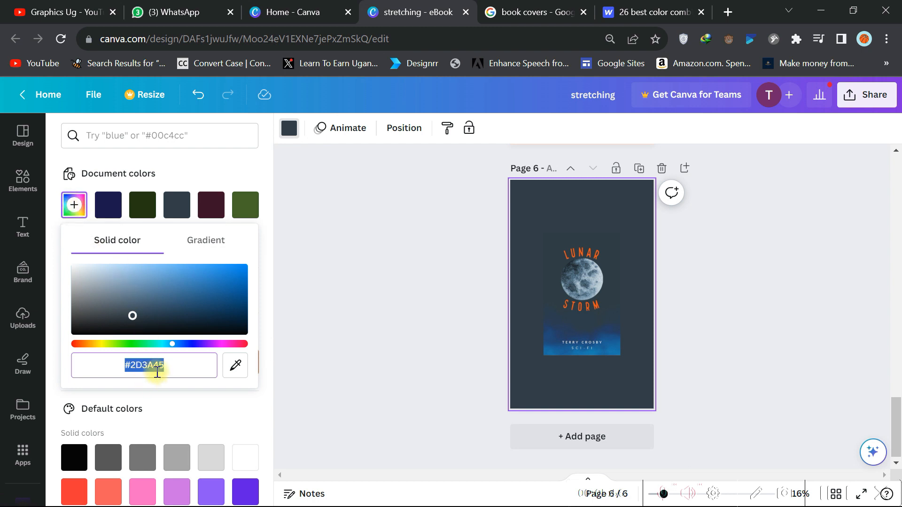
{"action": "right_click", "coordinate": [153, 369]}
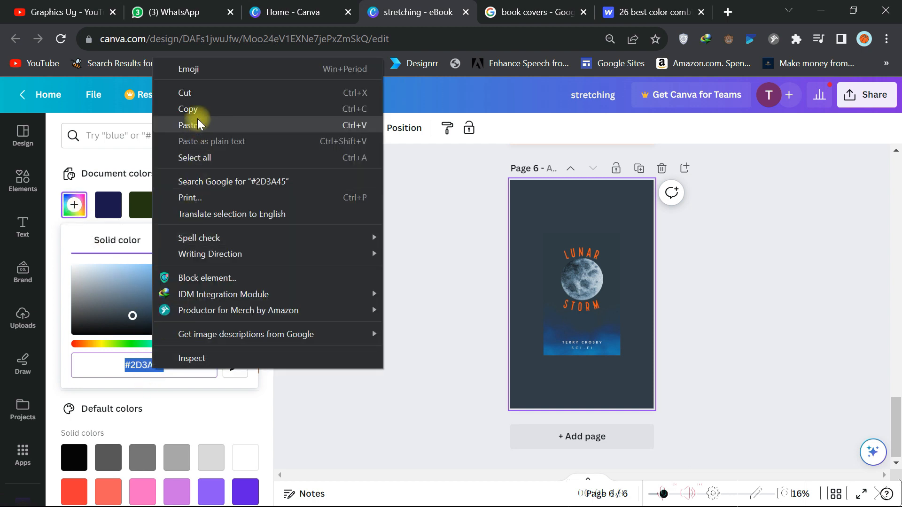
{"action": "left_click", "coordinate": [188, 109]}
Step: Set page 5's background colour to the copied hex code #2D3A45
{"action": "scroll", "coordinate": [390, 313], "scroll_direction": "up", "scroll_amount": 6}
{"action": "left_click", "coordinate": [557, 292]}
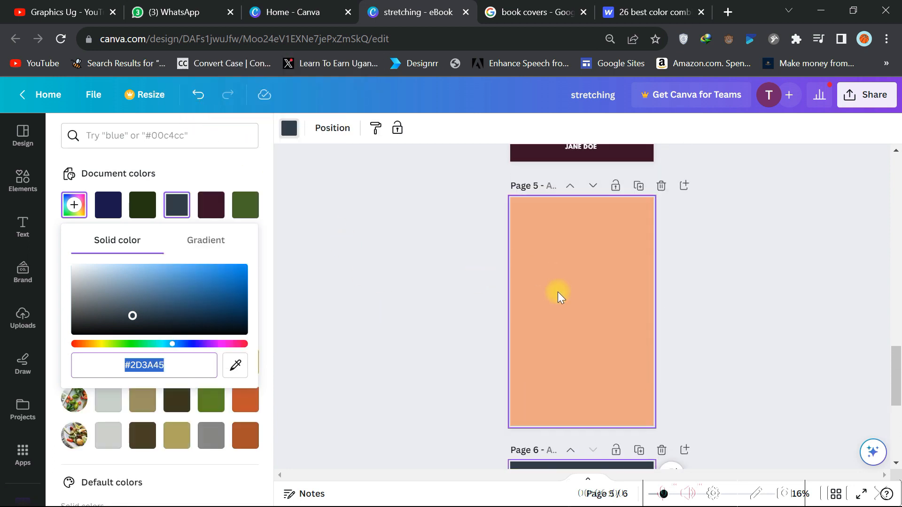
{"action": "left_click", "coordinate": [74, 205]}
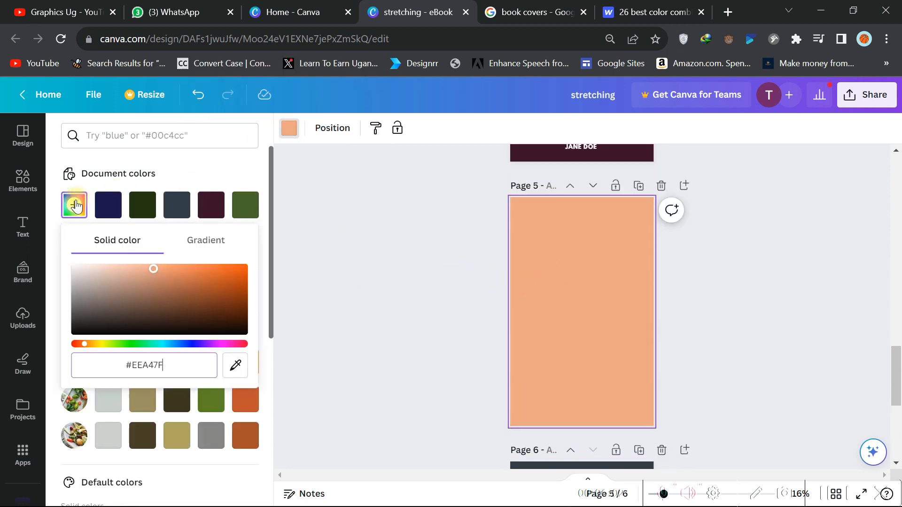
{"action": "right_click", "coordinate": [144, 367]}
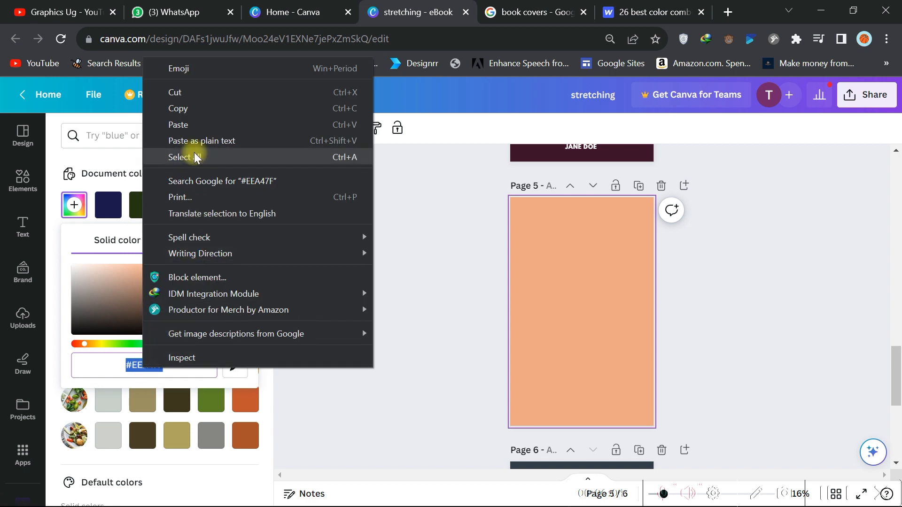
{"action": "left_click", "coordinate": [179, 124]}
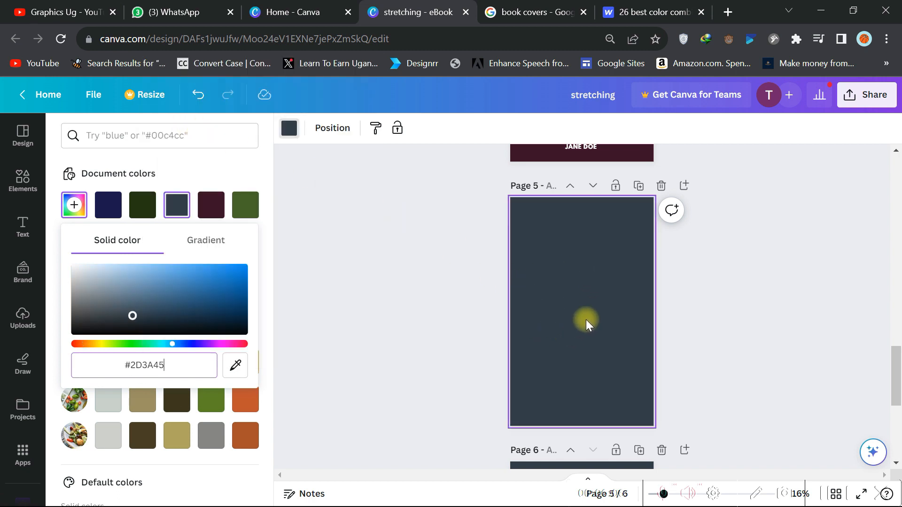
{"action": "left_click", "coordinate": [578, 288]}
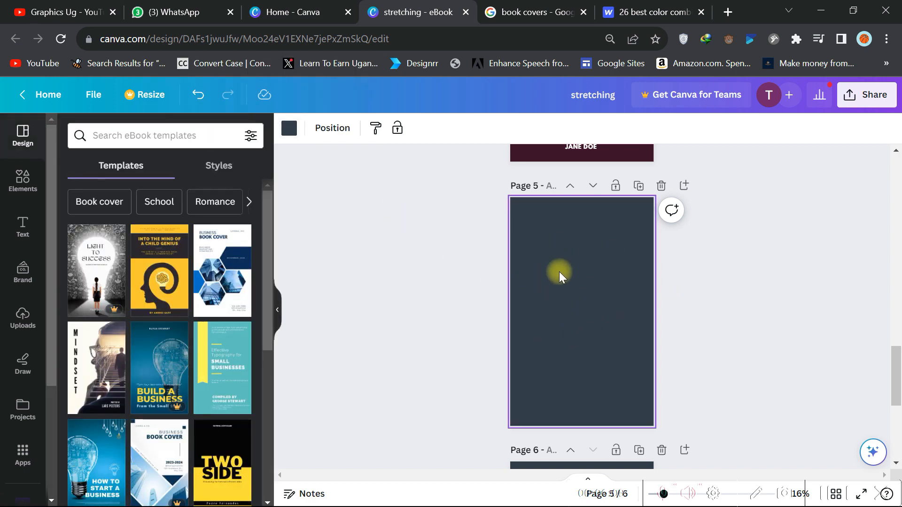
Step: Change page 6's background to the orange photo colour taken from the Lunar Storm image
{"action": "scroll", "coordinate": [559, 271], "scroll_direction": "down", "scroll_amount": 3}
{"action": "scroll", "coordinate": [559, 272], "scroll_direction": "up", "scroll_amount": 1}
{"action": "scroll", "coordinate": [559, 272], "scroll_direction": "down", "scroll_amount": 4}
{"action": "left_click", "coordinate": [584, 291]}
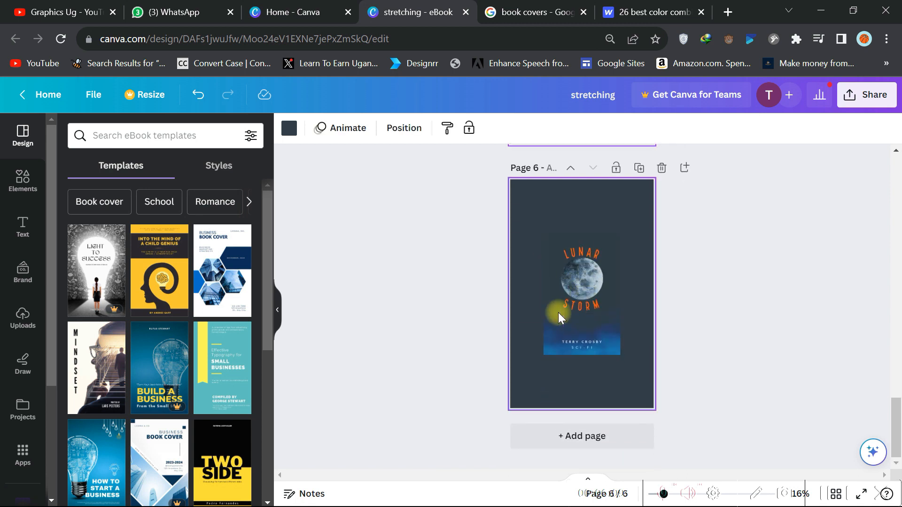
{"action": "left_click", "coordinate": [530, 233]}
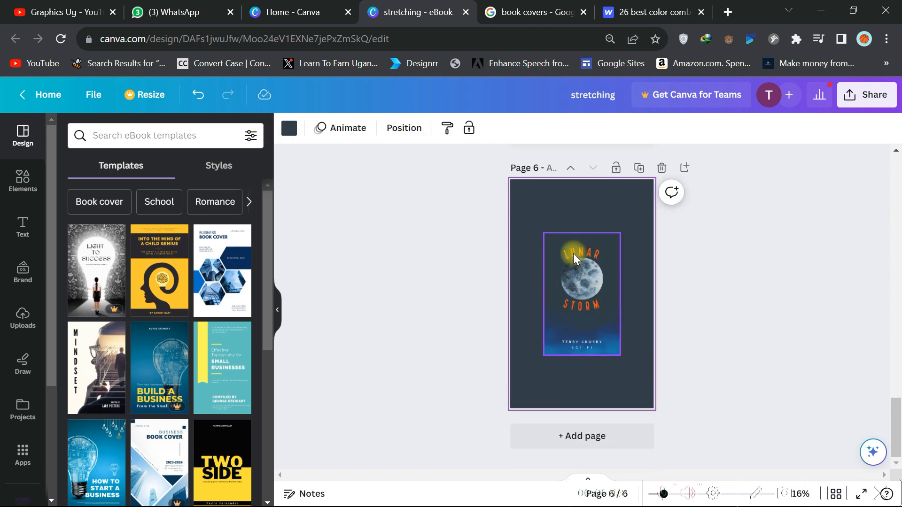
{"action": "left_click", "coordinate": [290, 128]}
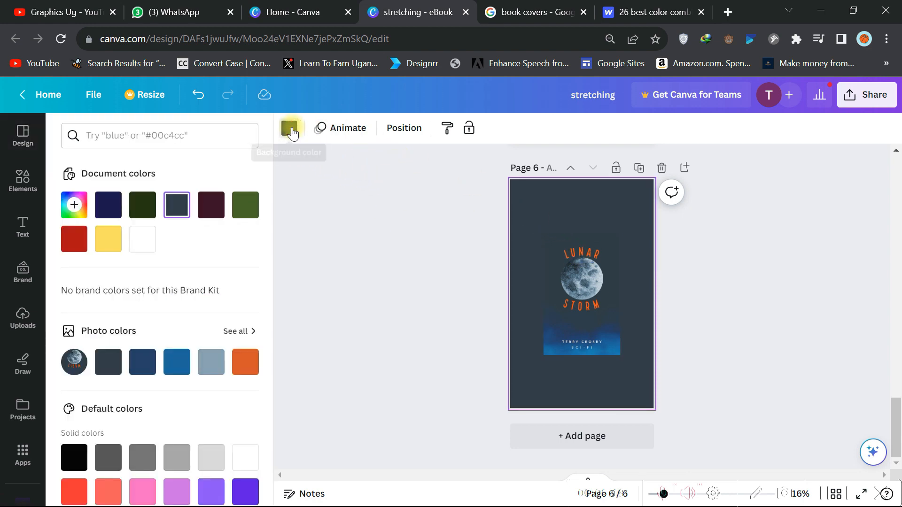
{"action": "left_click", "coordinate": [244, 366]}
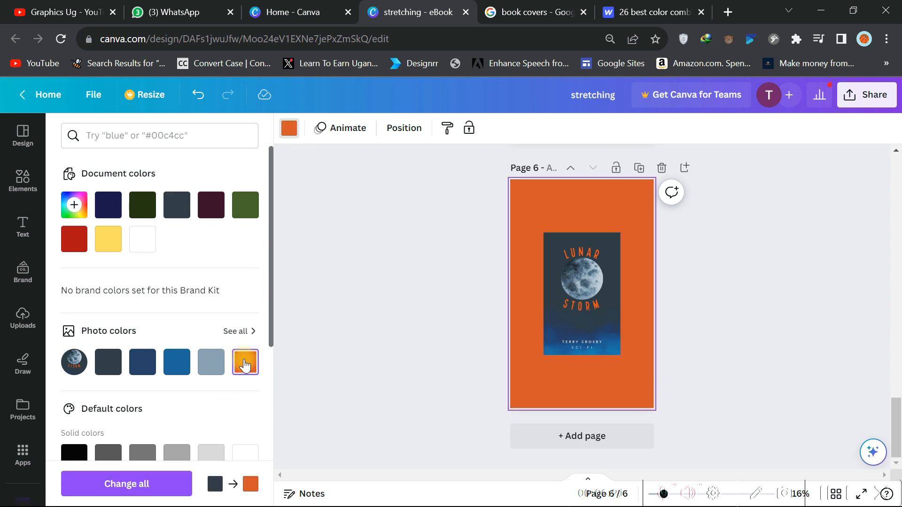
Step: Copy the hex code #D45422 of page 6's orange background colour
{"action": "left_click", "coordinate": [74, 206]}
{"action": "left_click", "coordinate": [144, 366]}
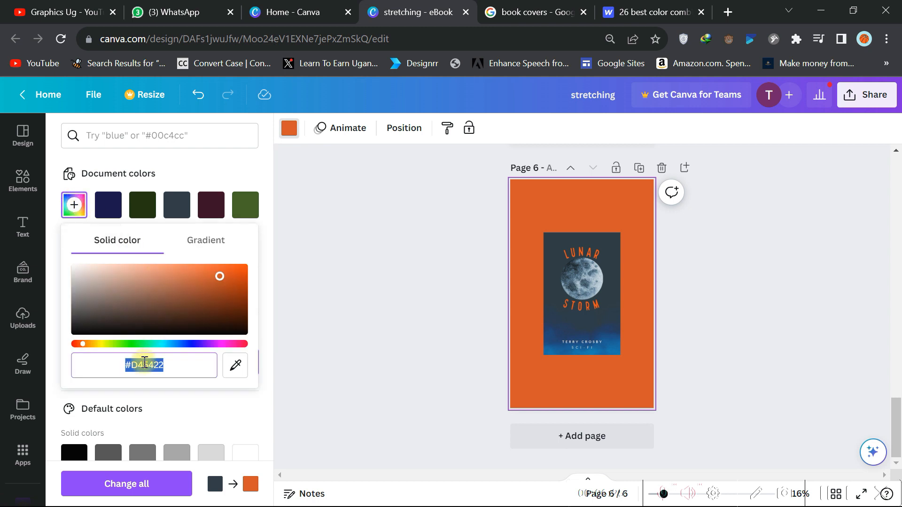
{"action": "left_click", "coordinate": [179, 101]}
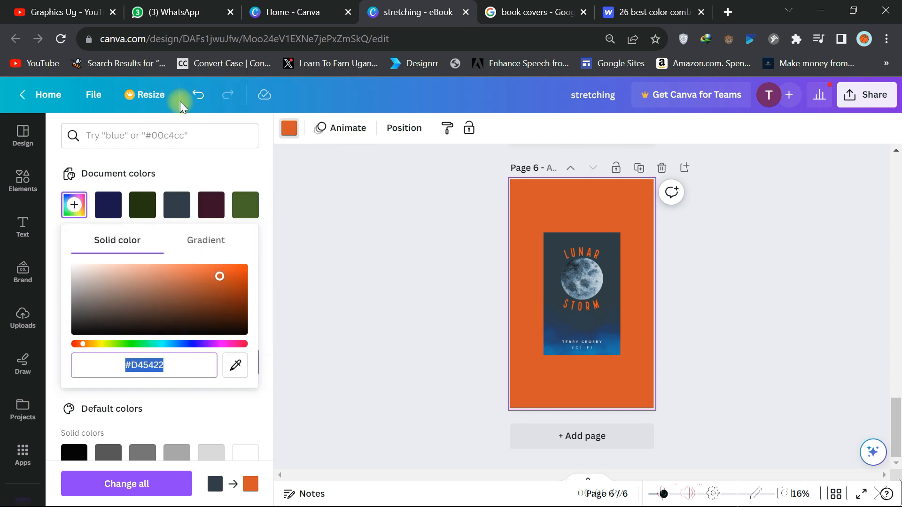
Step: Set page 5's background colour to the copied hex code #D45422
{"action": "left_click", "coordinate": [325, 242]}
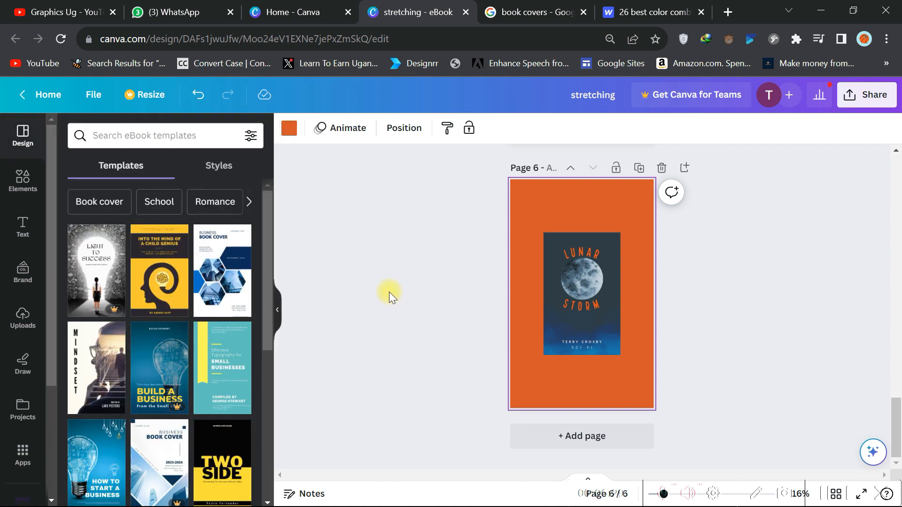
{"action": "scroll", "coordinate": [407, 290], "scroll_direction": "up", "scroll_amount": 6}
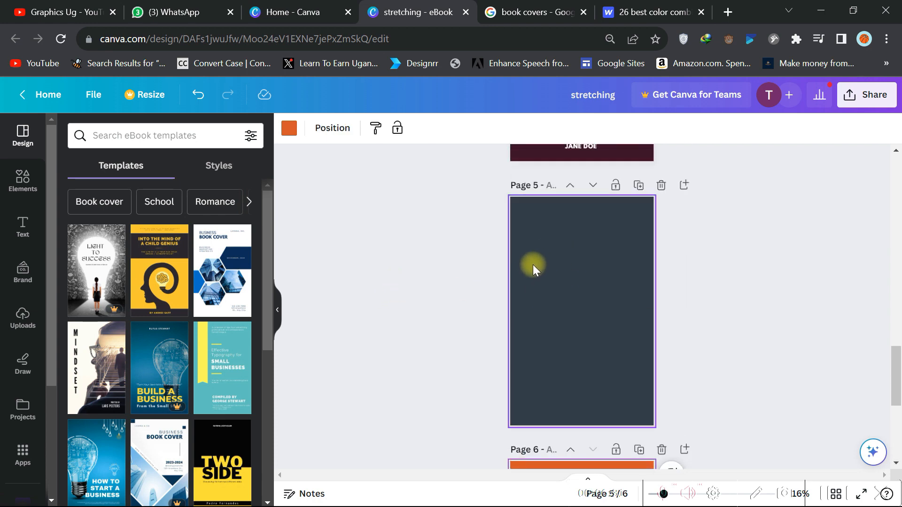
{"action": "left_click", "coordinate": [560, 249]}
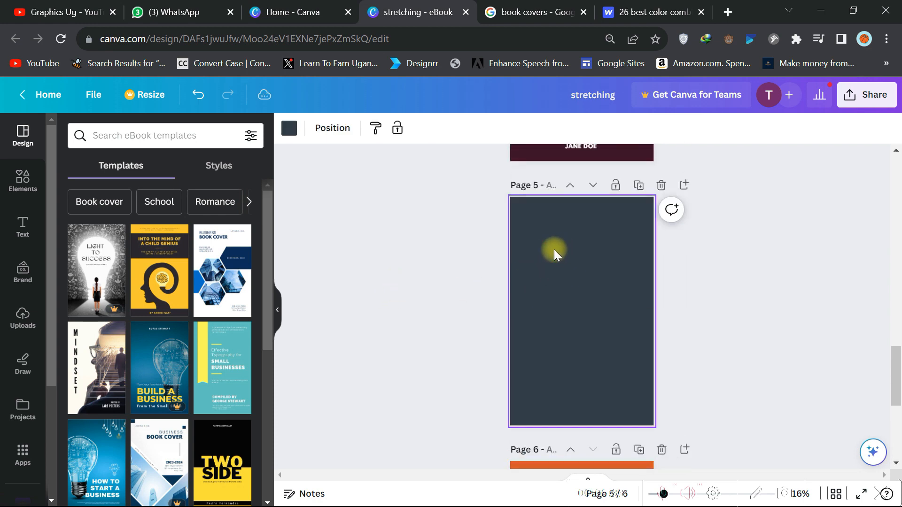
{"action": "left_click", "coordinate": [288, 129]}
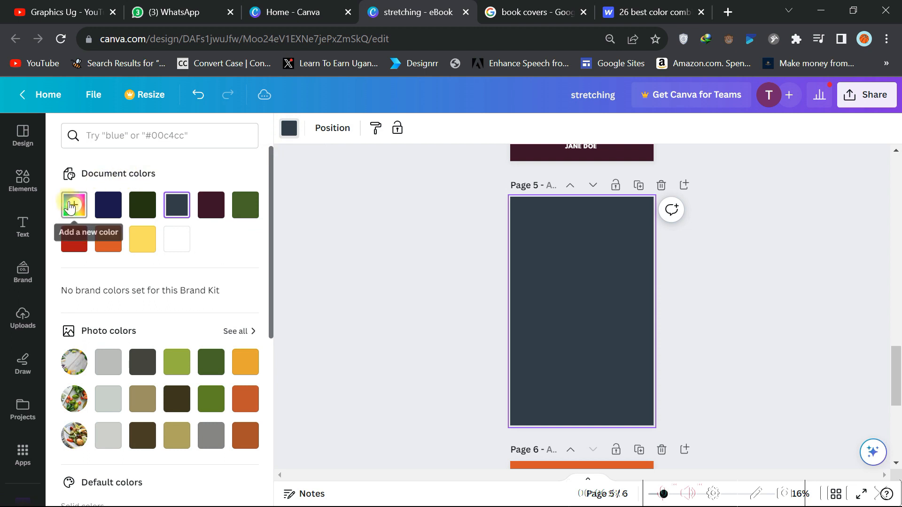
{"action": "left_click", "coordinate": [75, 207]}
{"action": "left_click", "coordinate": [146, 365]}
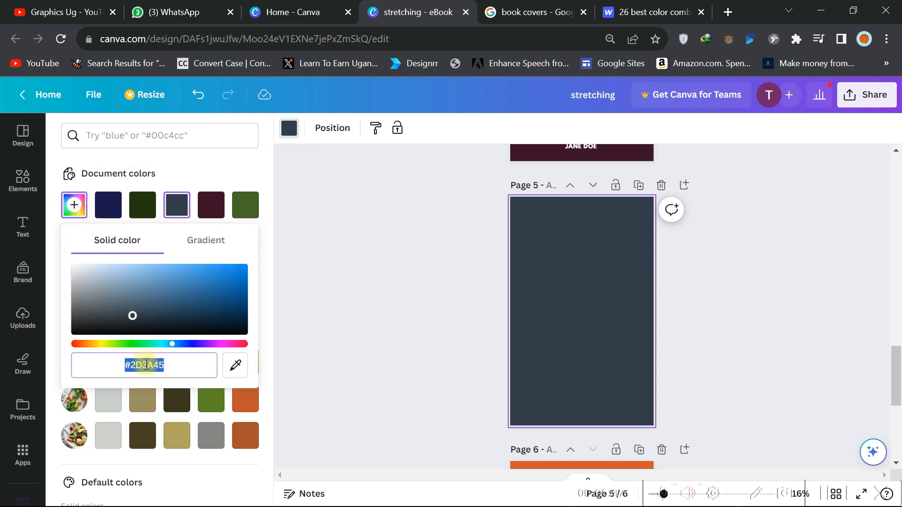
{"action": "right_click", "coordinate": [146, 368]}
{"action": "left_click", "coordinate": [185, 121]}
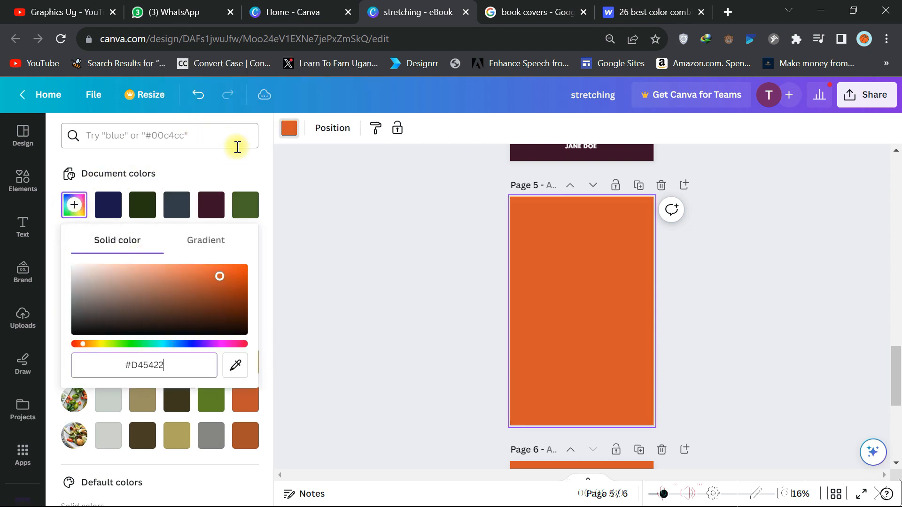
{"action": "left_click", "coordinate": [465, 283]}
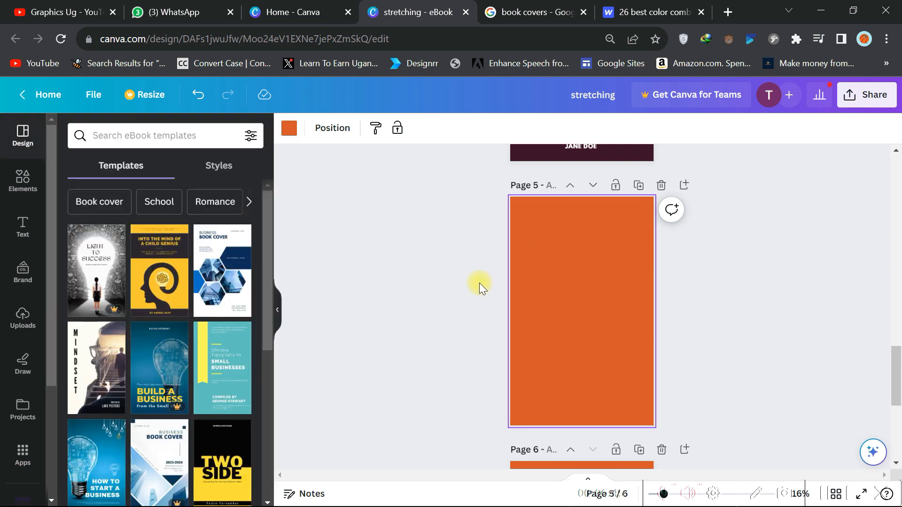
Step: Change page 5's background to the dark slate #2F3D46 sampled with the eyedropper from the Lunar Storm cover on page 6
{"action": "scroll", "coordinate": [515, 327], "scroll_direction": "down", "scroll_amount": 5}
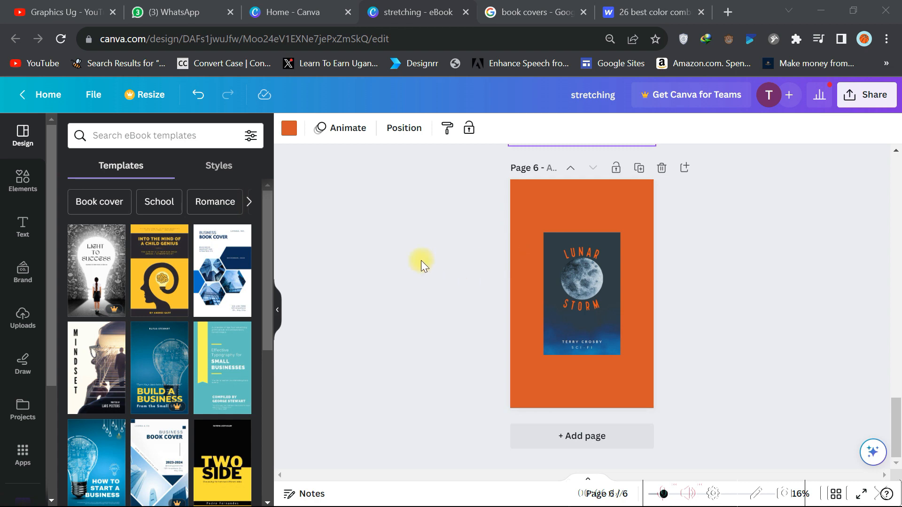
{"action": "scroll", "coordinate": [522, 242], "scroll_direction": "up", "scroll_amount": 3}
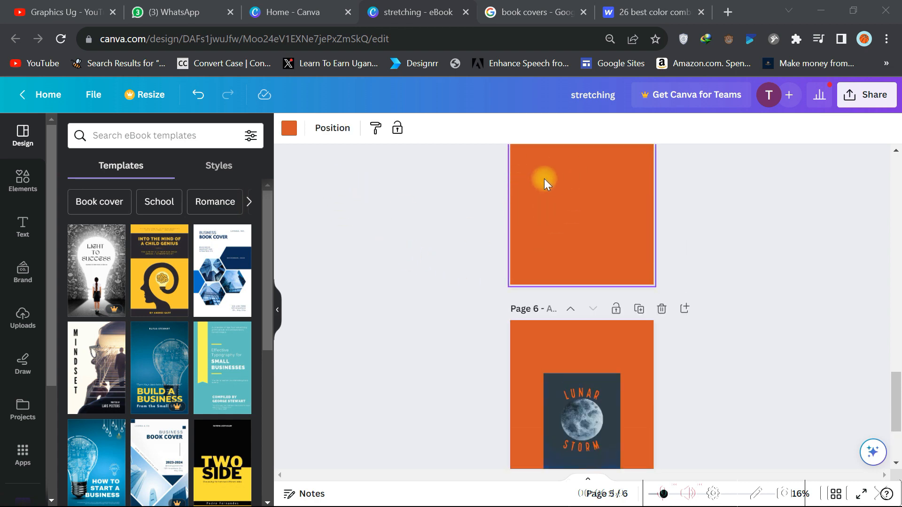
{"action": "scroll", "coordinate": [543, 194], "scroll_direction": "up", "scroll_amount": 3}
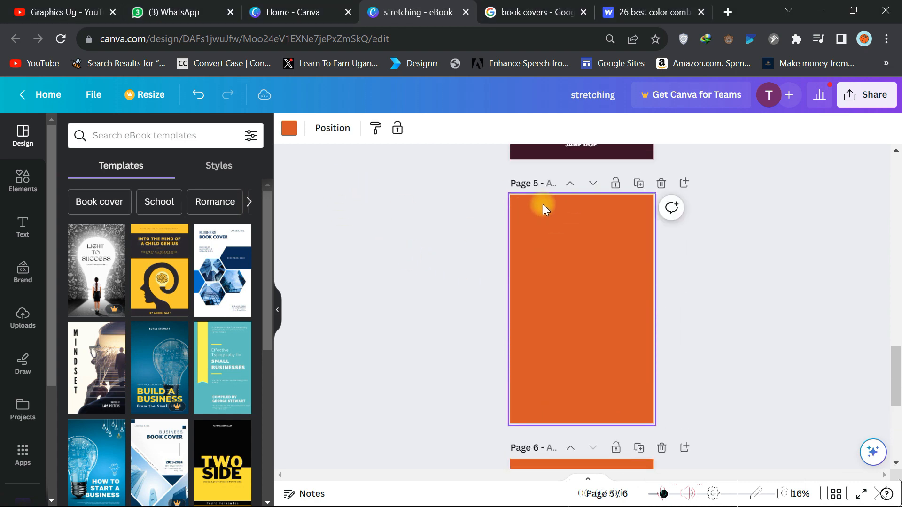
{"action": "scroll", "coordinate": [540, 284], "scroll_direction": "down", "scroll_amount": 6}
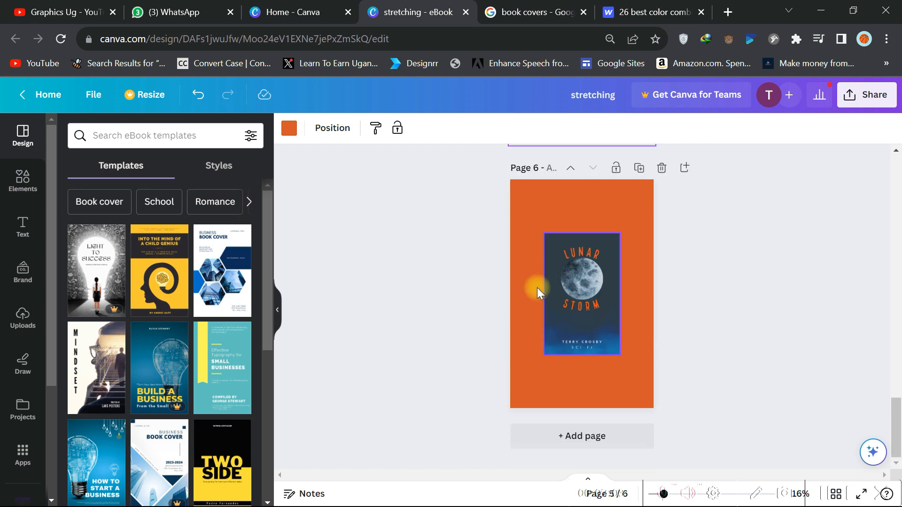
{"action": "scroll", "coordinate": [548, 277], "scroll_direction": "up", "scroll_amount": 8}
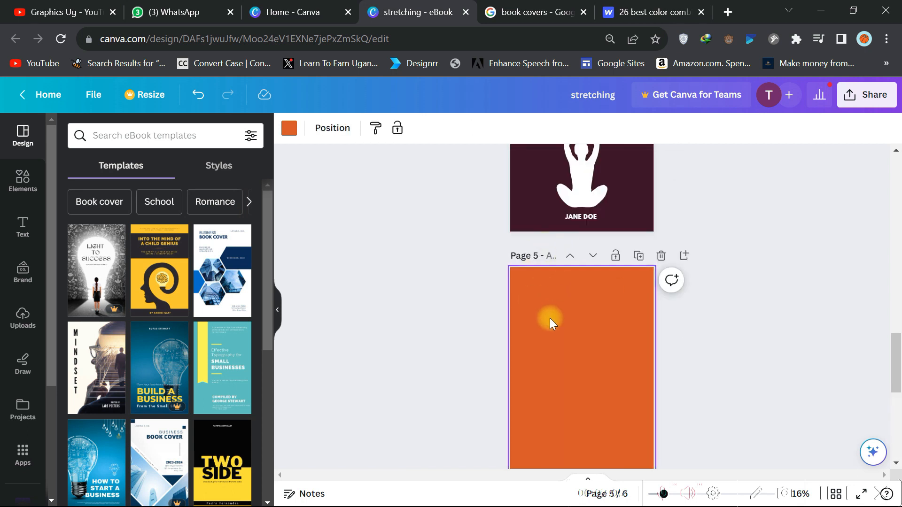
{"action": "left_click", "coordinate": [288, 129]}
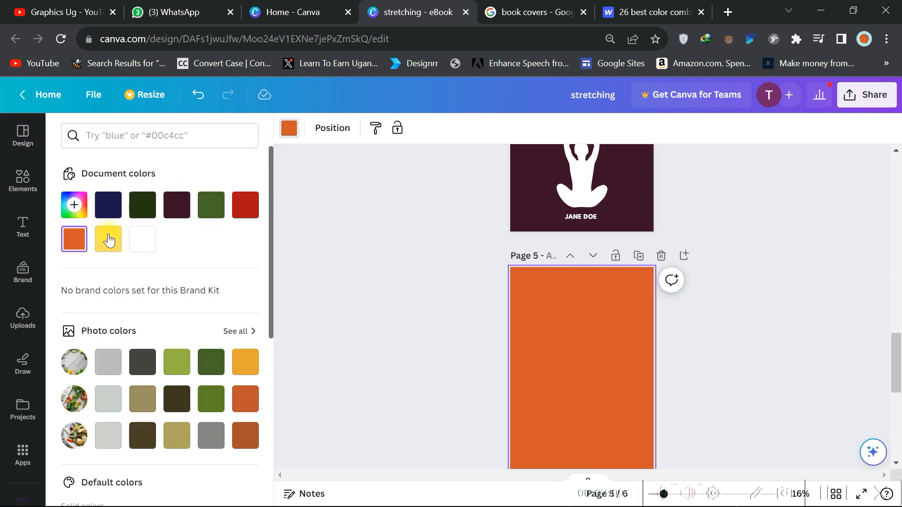
{"action": "left_click", "coordinate": [77, 208]}
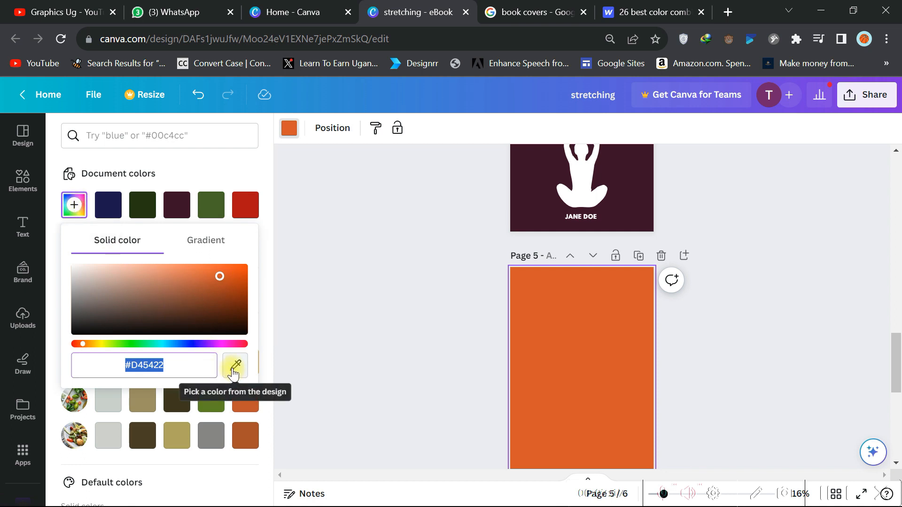
{"action": "scroll", "coordinate": [450, 319], "scroll_direction": "down", "scroll_amount": 7}
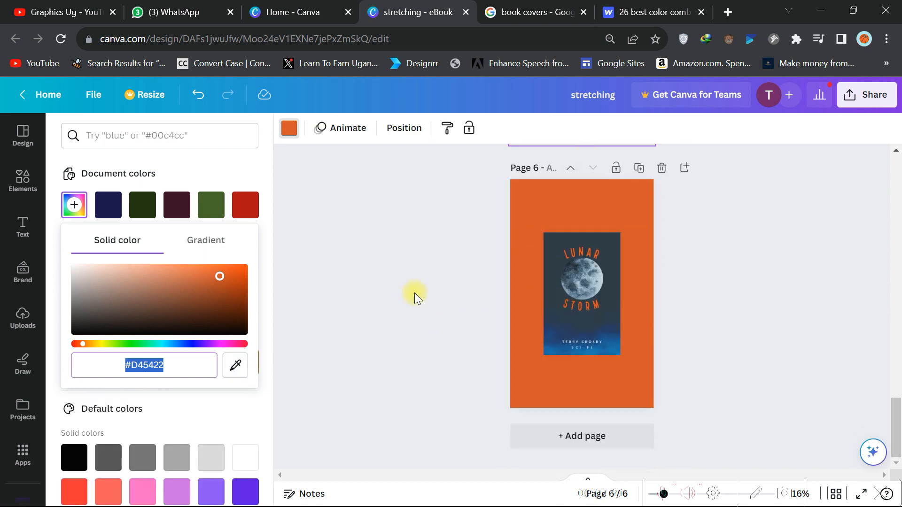
{"action": "left_click", "coordinate": [236, 367]}
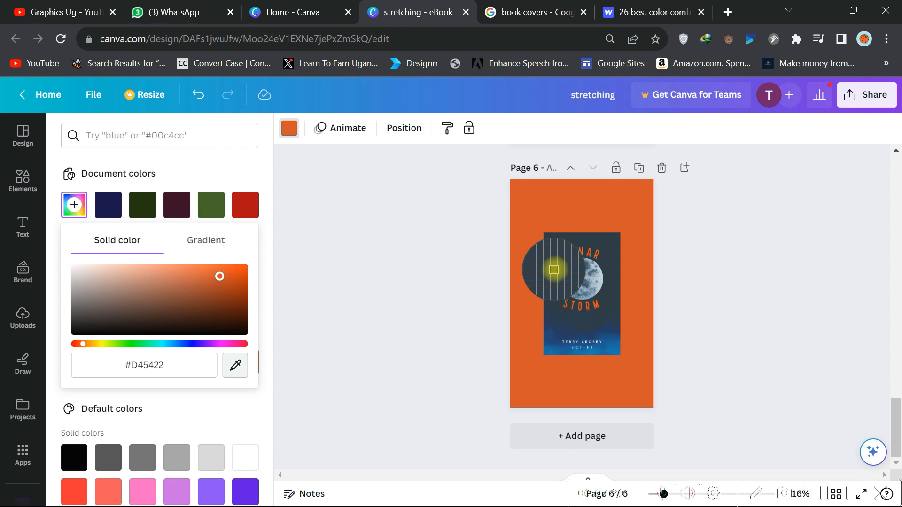
{"action": "left_click", "coordinate": [555, 274]}
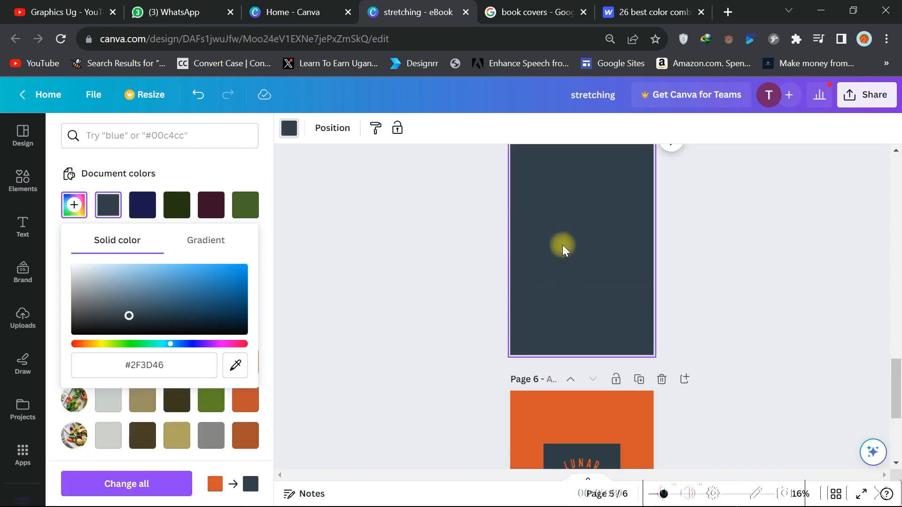
Step: Change page 5's background to the blue #1C6CA5 sampled from the lower edge of the Lunar Storm cover
{"action": "scroll", "coordinate": [527, 289], "scroll_direction": "down", "scroll_amount": 4}
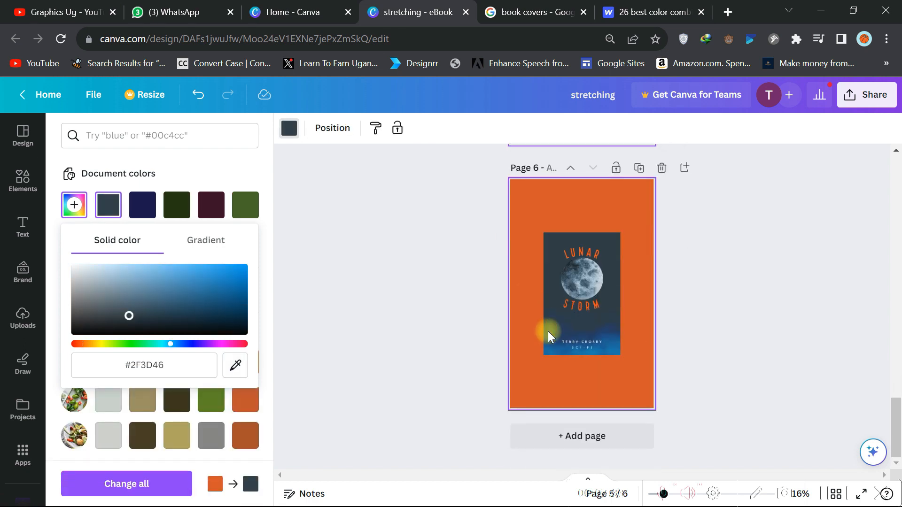
{"action": "scroll", "coordinate": [539, 312], "scroll_direction": "up", "scroll_amount": 2}
{"action": "scroll", "coordinate": [539, 311], "scroll_direction": "up", "scroll_amount": 1}
{"action": "scroll", "coordinate": [554, 334], "scroll_direction": "down", "scroll_amount": 3}
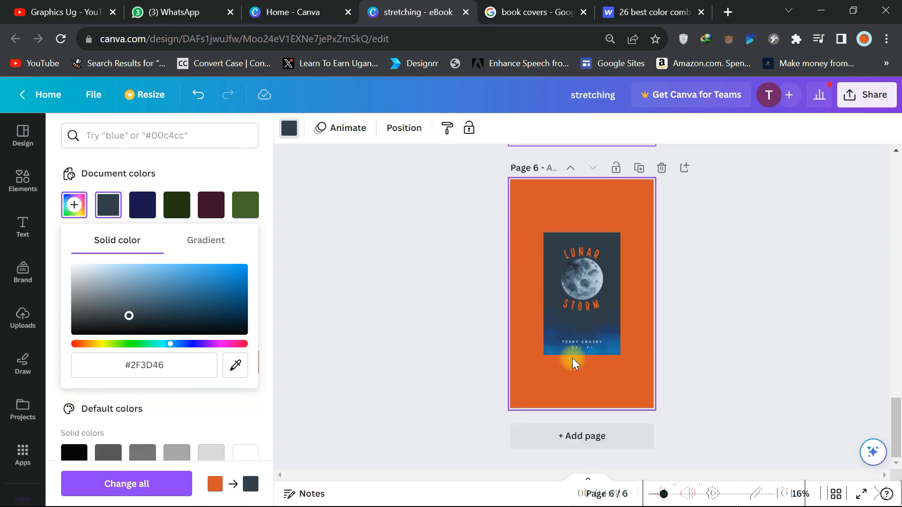
{"action": "left_click", "coordinate": [236, 365]}
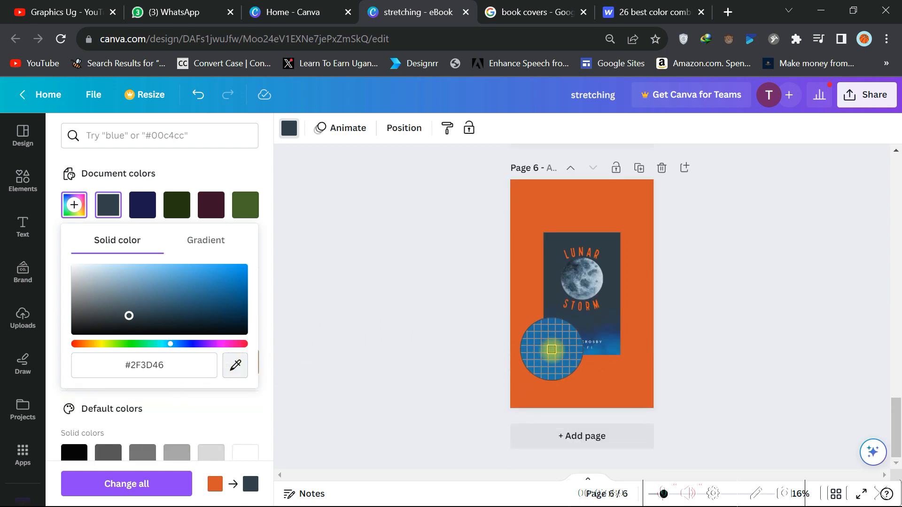
{"action": "left_click", "coordinate": [550, 351]}
{"action": "scroll", "coordinate": [521, 349], "scroll_direction": "up", "scroll_amount": 3}
{"action": "left_click", "coordinate": [520, 349]}
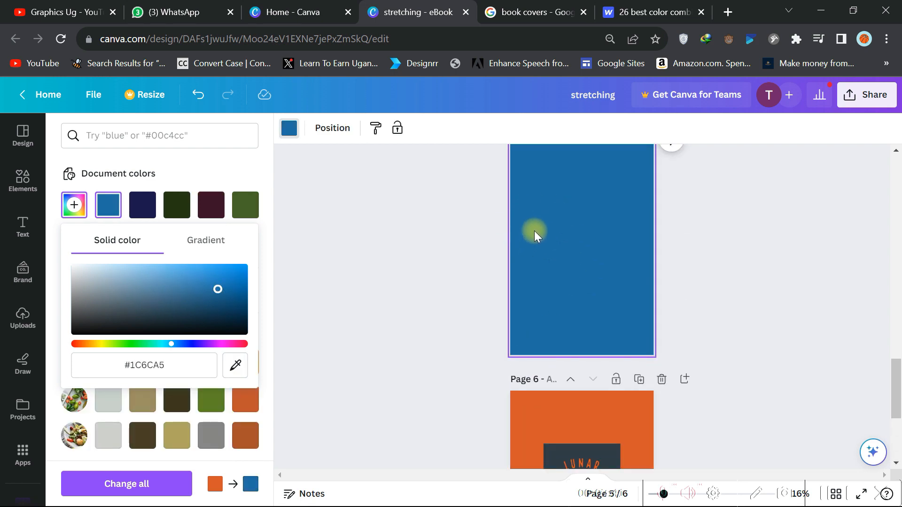
Step: Search Pexels for "paris" and add the photo of the Eiffel Tower lit at night to page 6
{"action": "scroll", "coordinate": [452, 311], "scroll_direction": "down", "scroll_amount": 4}
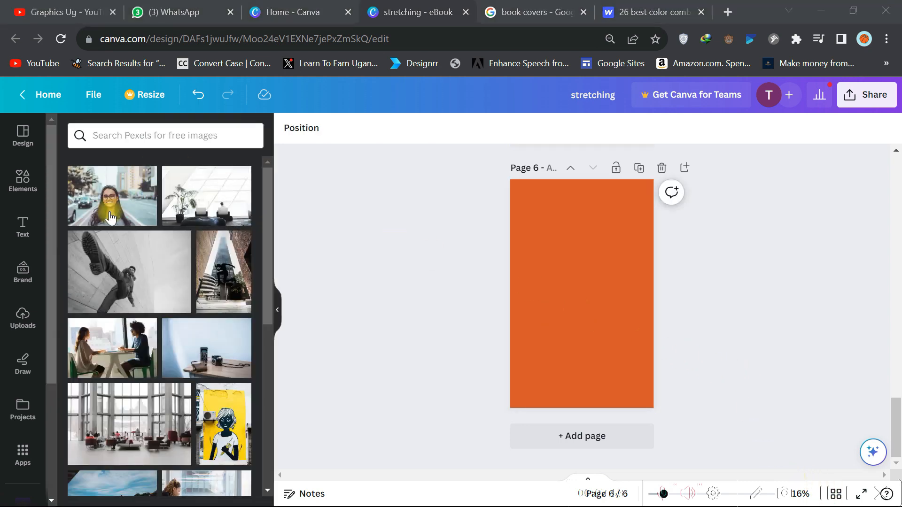
{"action": "scroll", "coordinate": [157, 321], "scroll_direction": "down", "scroll_amount": 3}
{"action": "scroll", "coordinate": [157, 322], "scroll_direction": "up", "scroll_amount": 3}
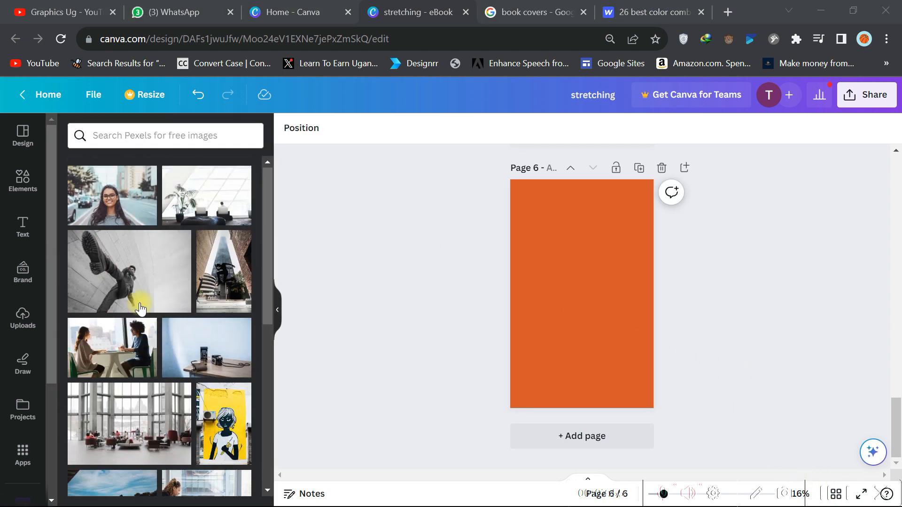
{"action": "scroll", "coordinate": [25, 445], "scroll_direction": "down", "scroll_amount": 4}
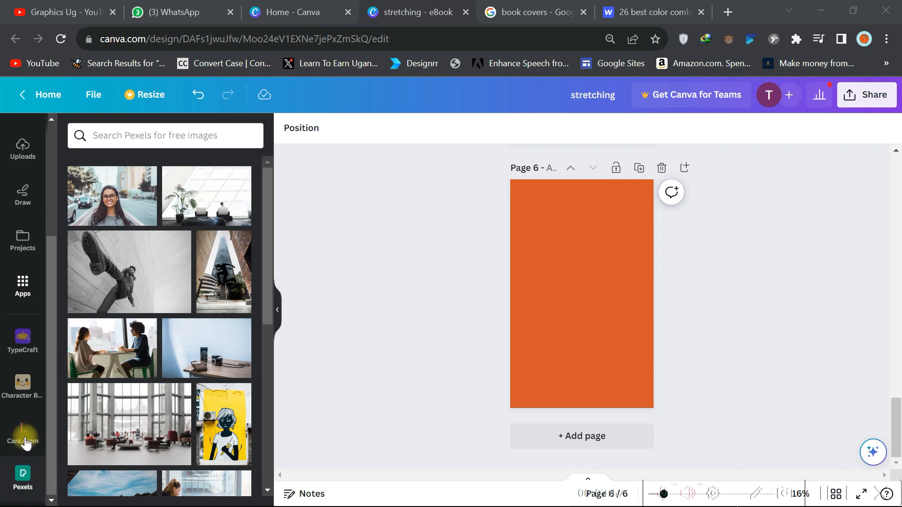
{"action": "left_click", "coordinate": [22, 478]}
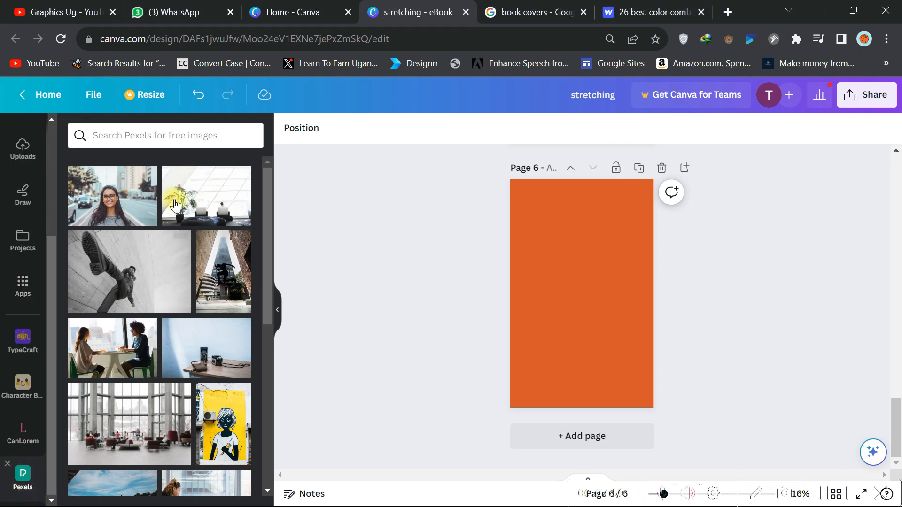
{"action": "left_click", "coordinate": [146, 135]}
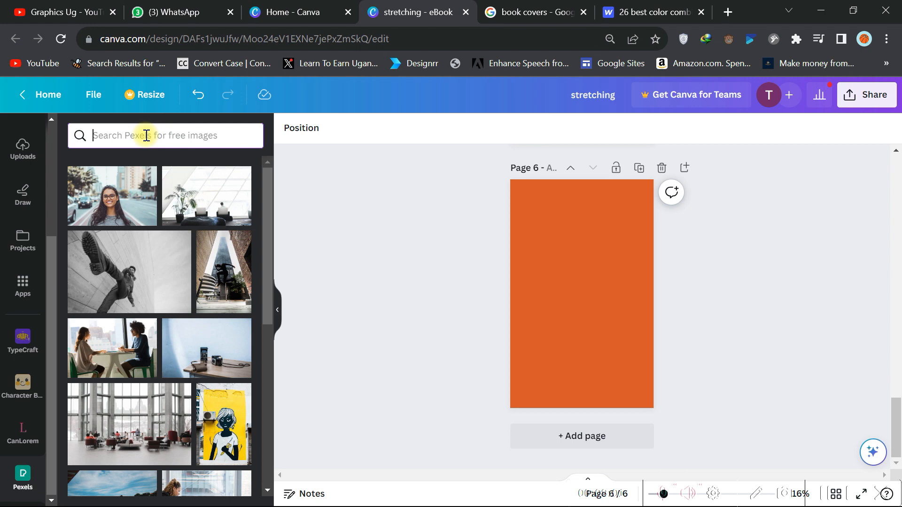
{"action": "type", "text": "paris"}
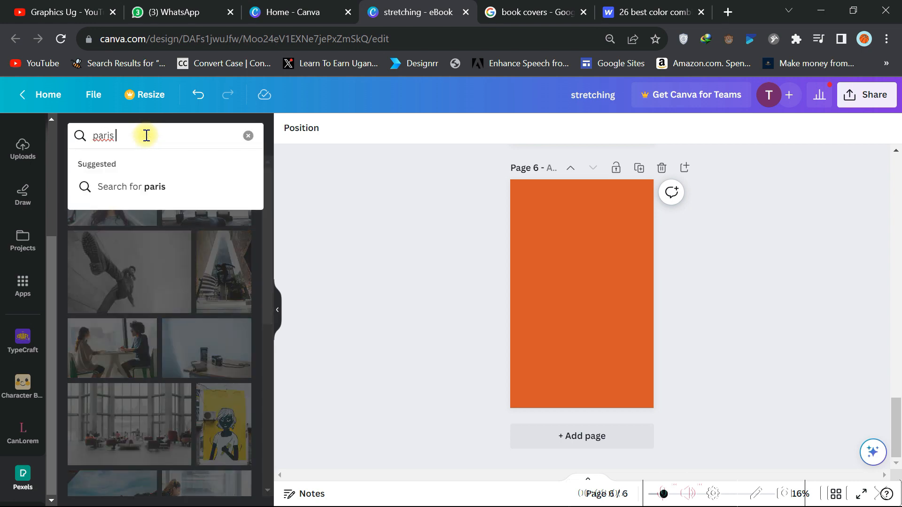
{"action": "key", "text": "Return"}
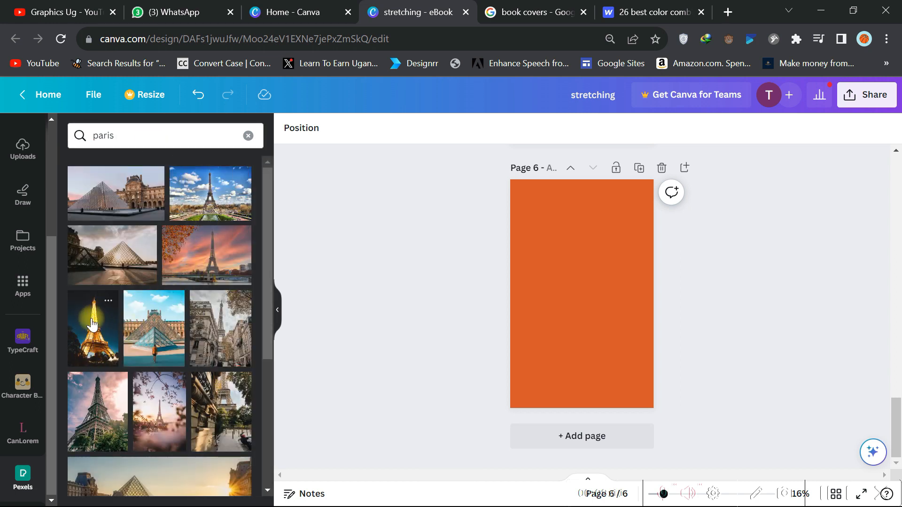
{"action": "left_click", "coordinate": [84, 333]}
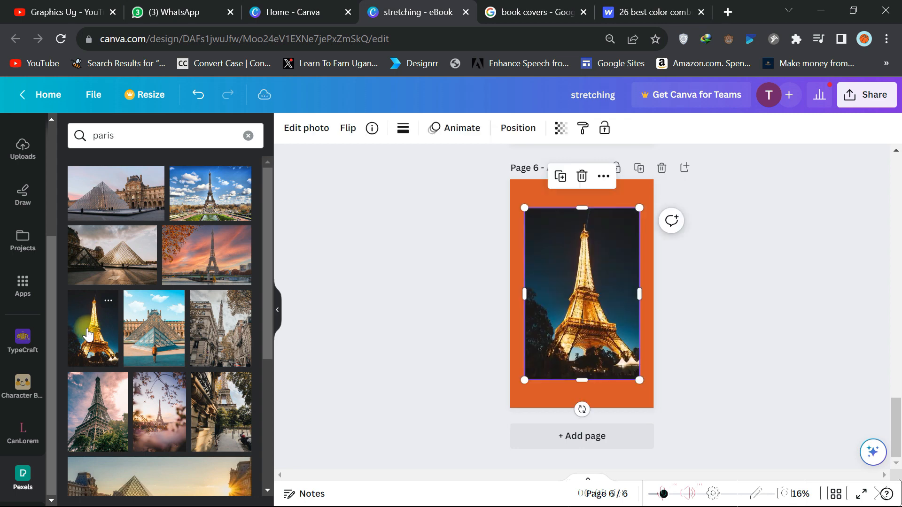
{"action": "left_click", "coordinate": [480, 270]}
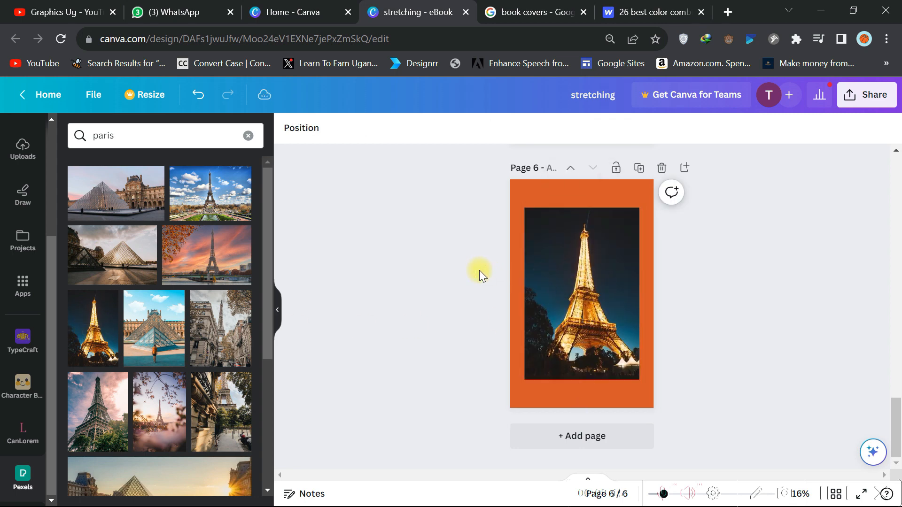
Step: Change page 5's background to the near-black #1C1F23 sampled with the eyedropper from the Eiffel Tower photo's night sky
{"action": "scroll", "coordinate": [479, 270], "scroll_direction": "up", "scroll_amount": 5}
{"action": "left_click", "coordinate": [541, 230]}
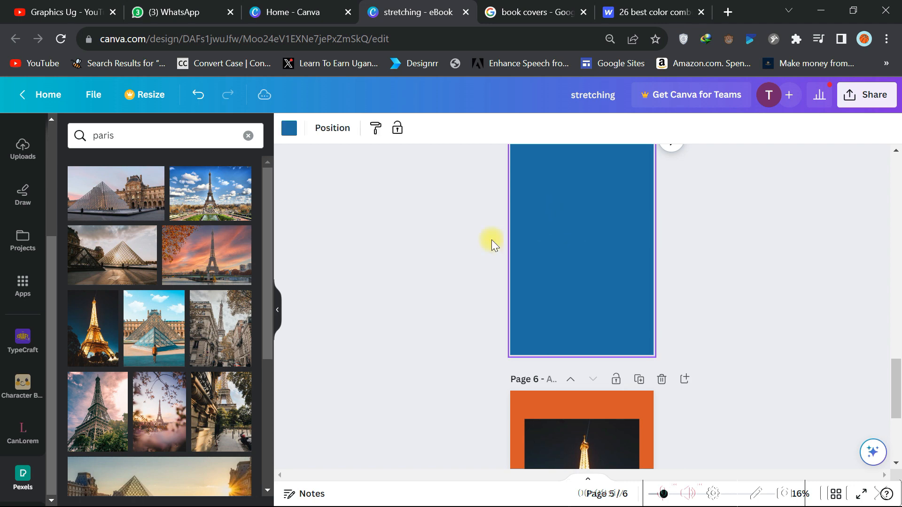
{"action": "scroll", "coordinate": [405, 287], "scroll_direction": "down", "scroll_amount": 2}
{"action": "left_click", "coordinate": [288, 129]}
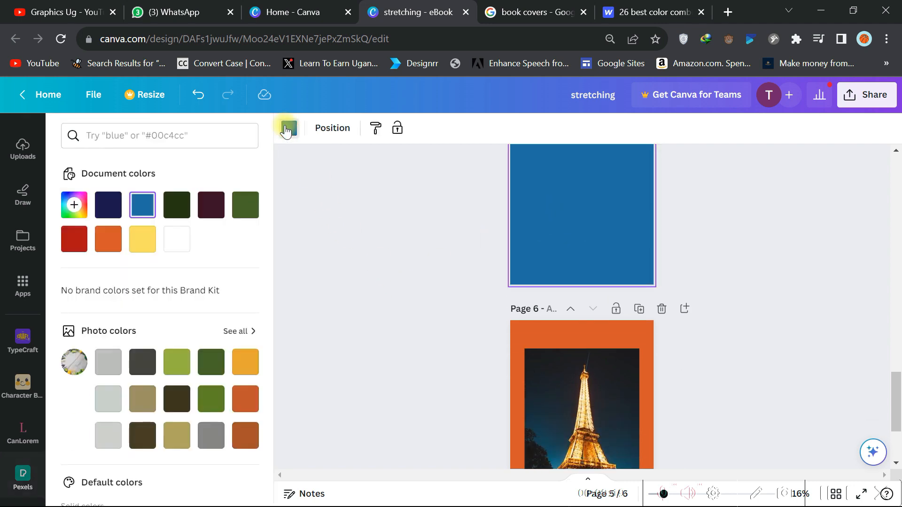
{"action": "left_click", "coordinate": [73, 205]}
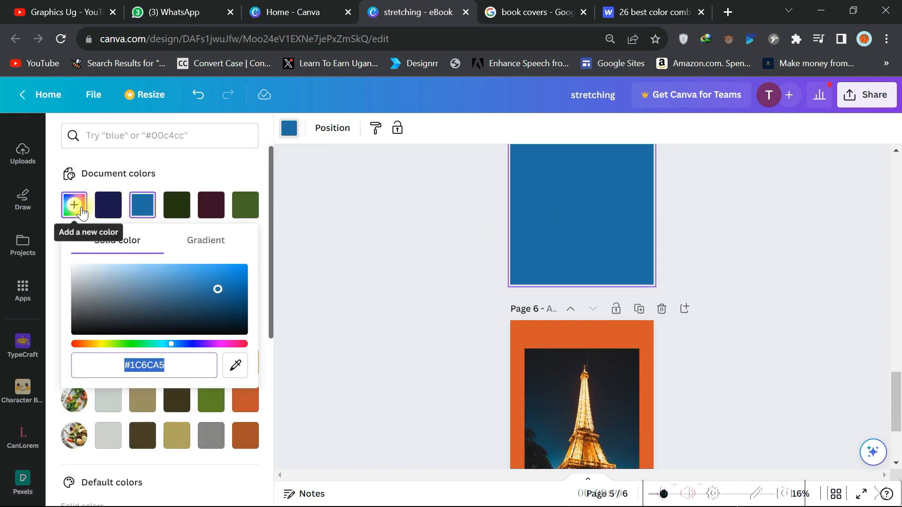
{"action": "left_click", "coordinate": [236, 369]}
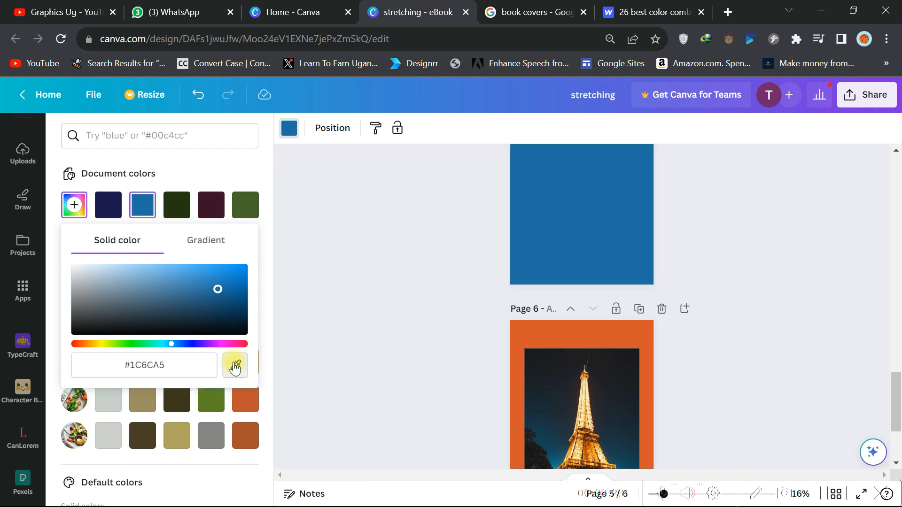
{"action": "left_click", "coordinate": [546, 372]}
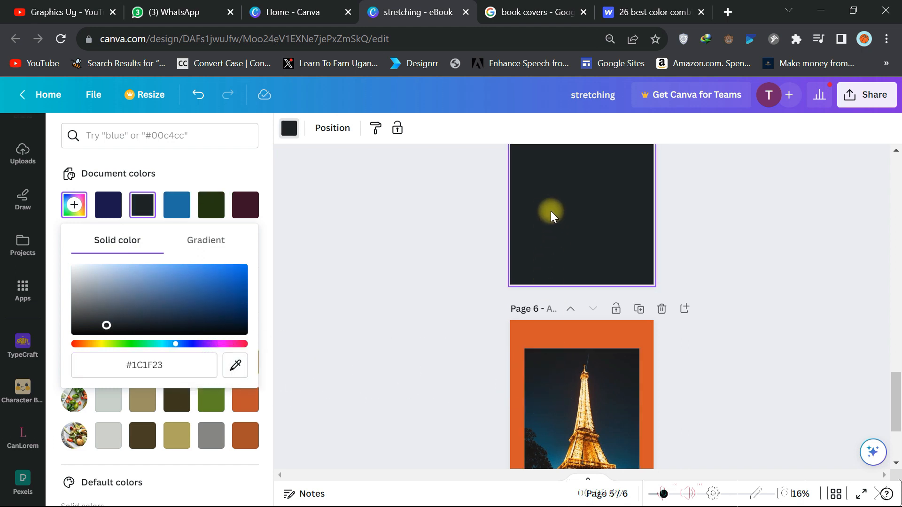
Step: Change page 5's background to the pale yellow #FFDE84 sampled with the eyedropper from the lit Eiffel Tower on page 6
{"action": "left_click", "coordinate": [232, 369]}
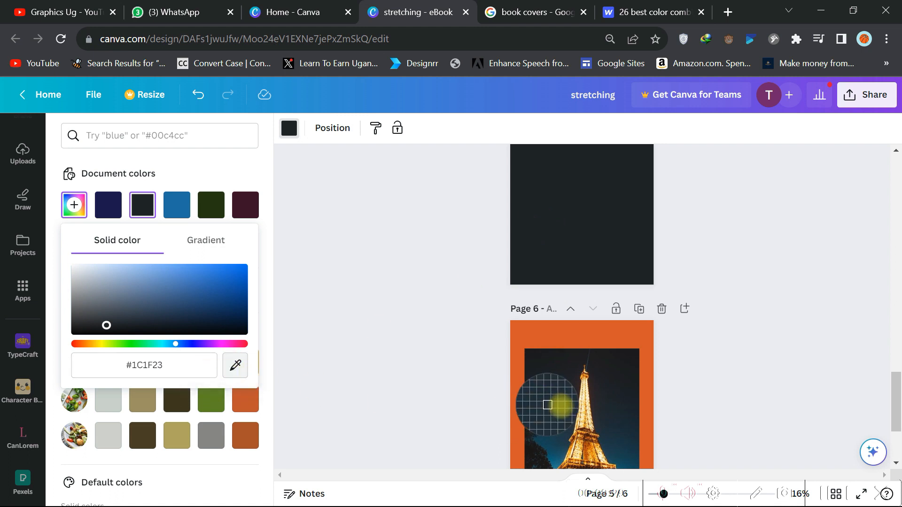
{"action": "left_click", "coordinate": [583, 416]}
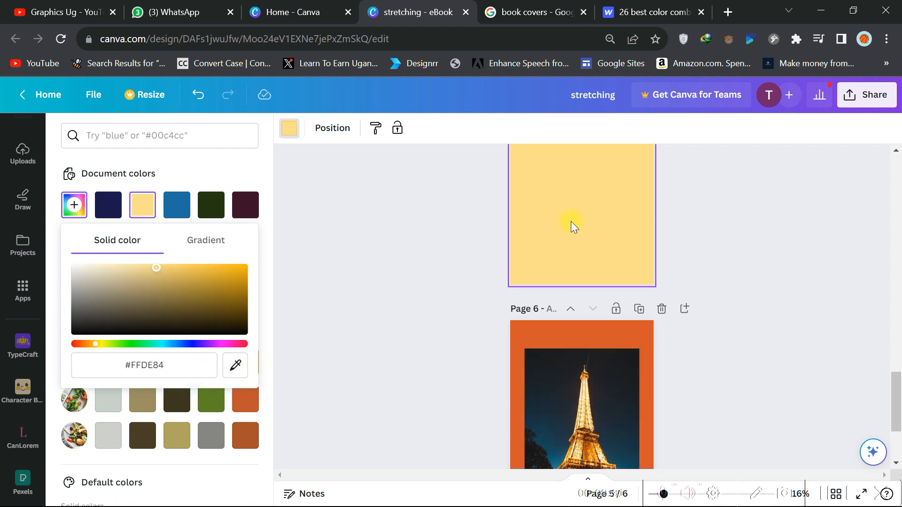
Step: Replace the Eiffel Tower photo on page 6 with the Pexels photo of the glass pyramid under a blue sky
{"action": "scroll", "coordinate": [541, 410], "scroll_direction": "down", "scroll_amount": 3}
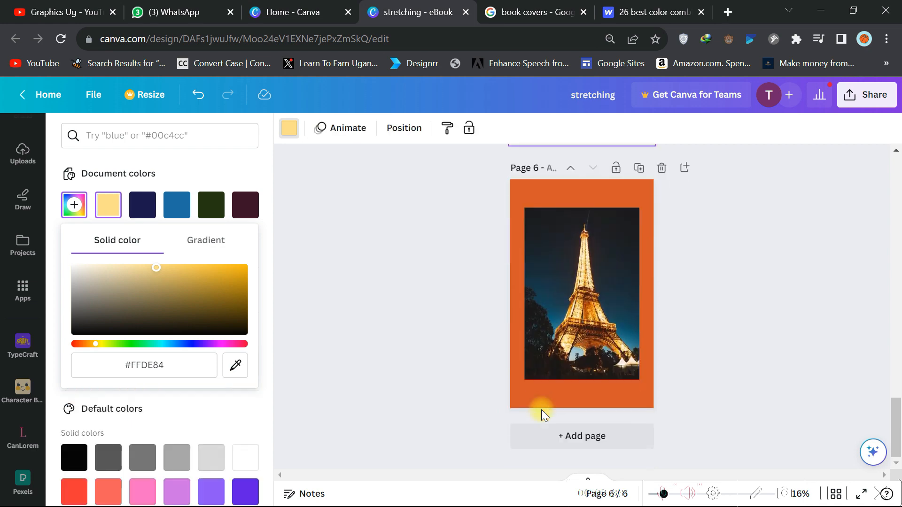
{"action": "left_click", "coordinate": [573, 274]}
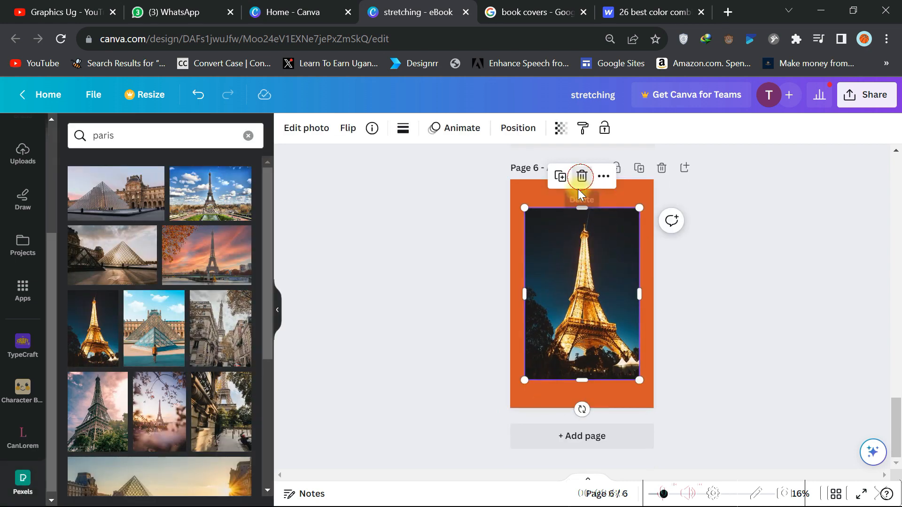
{"action": "left_click", "coordinate": [581, 178]}
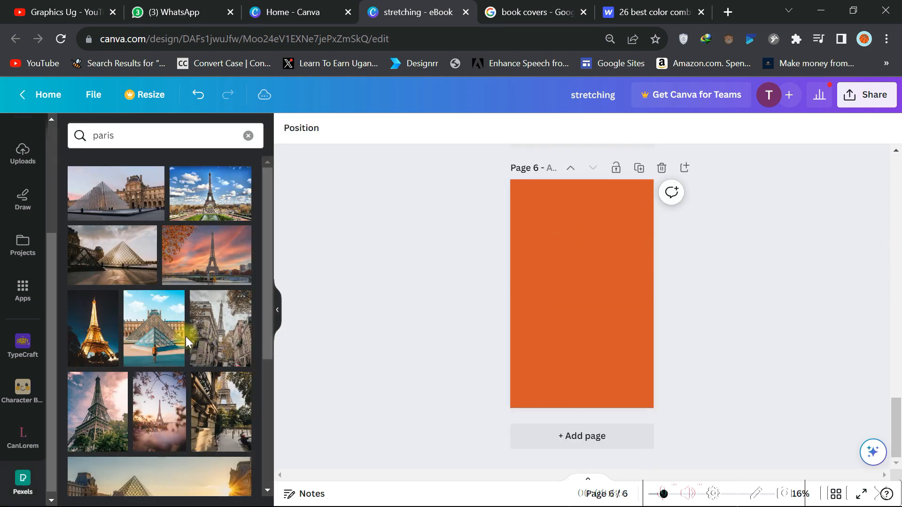
{"action": "left_click", "coordinate": [152, 329]}
{"action": "scroll", "coordinate": [430, 254], "scroll_direction": "up", "scroll_amount": 5}
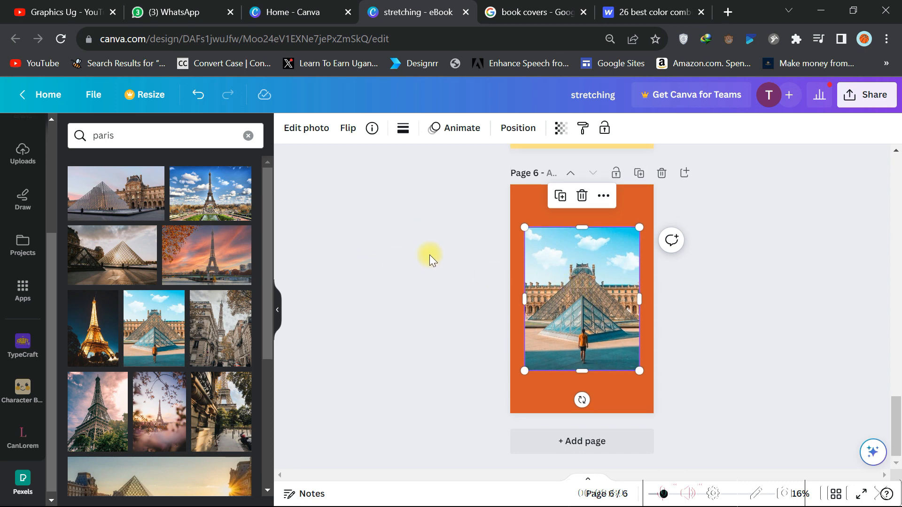
Step: Change page 5's background to the teal #337278 sampled with the eyedropper from the shaded ground in the pyramid photo
{"action": "scroll", "coordinate": [429, 254], "scroll_direction": "up", "scroll_amount": 2}
{"action": "left_click", "coordinate": [555, 264]}
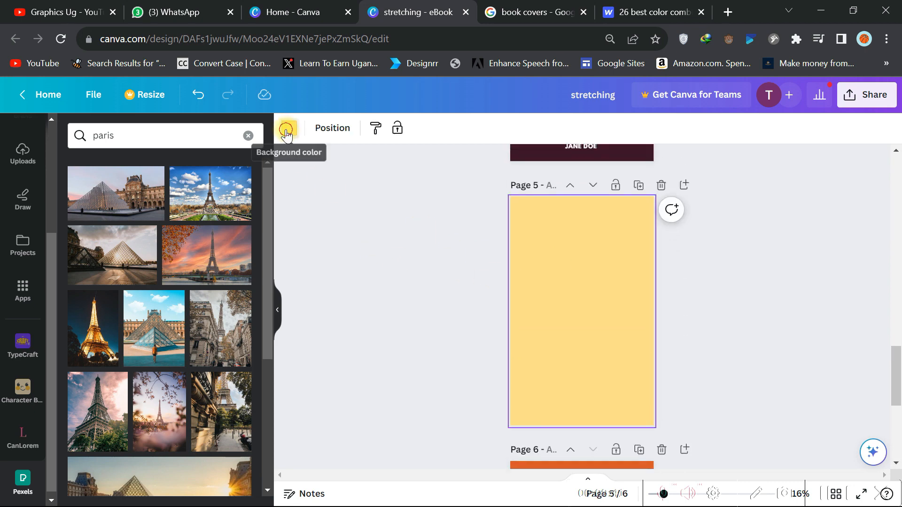
{"action": "left_click", "coordinate": [287, 135]}
{"action": "left_click", "coordinate": [73, 205]}
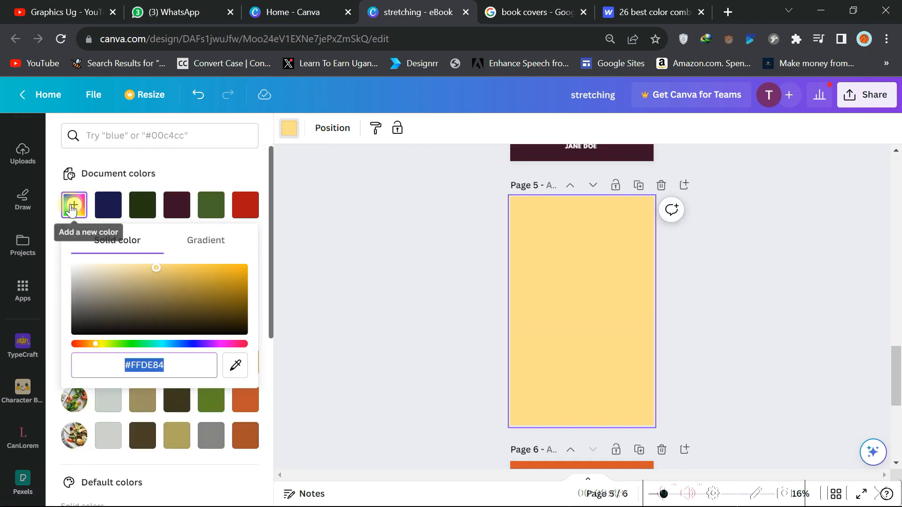
{"action": "left_click", "coordinate": [235, 365]}
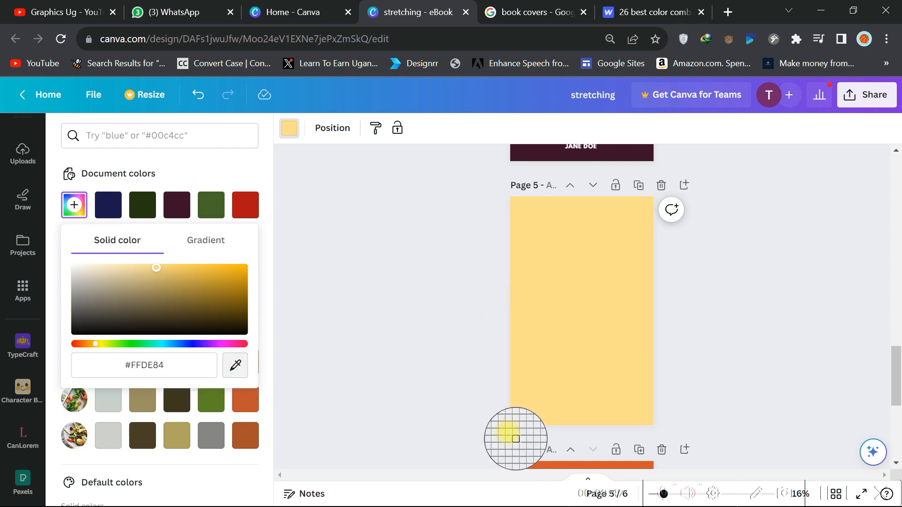
{"action": "left_click", "coordinate": [241, 372]}
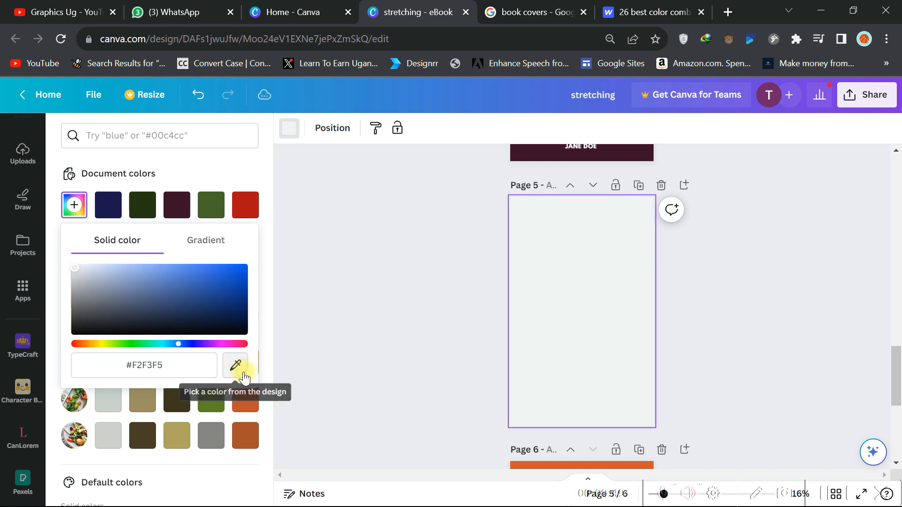
{"action": "scroll", "coordinate": [520, 371], "scroll_direction": "down", "scroll_amount": 5}
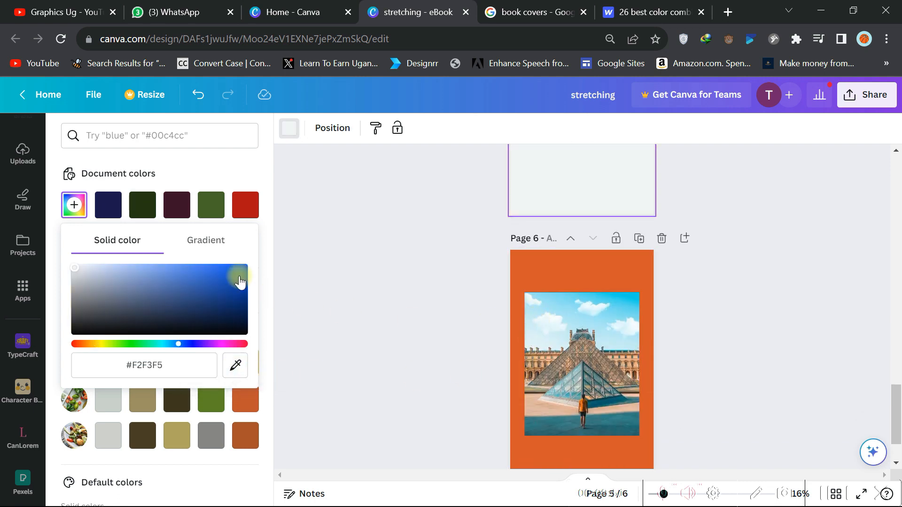
{"action": "left_click", "coordinate": [235, 365]}
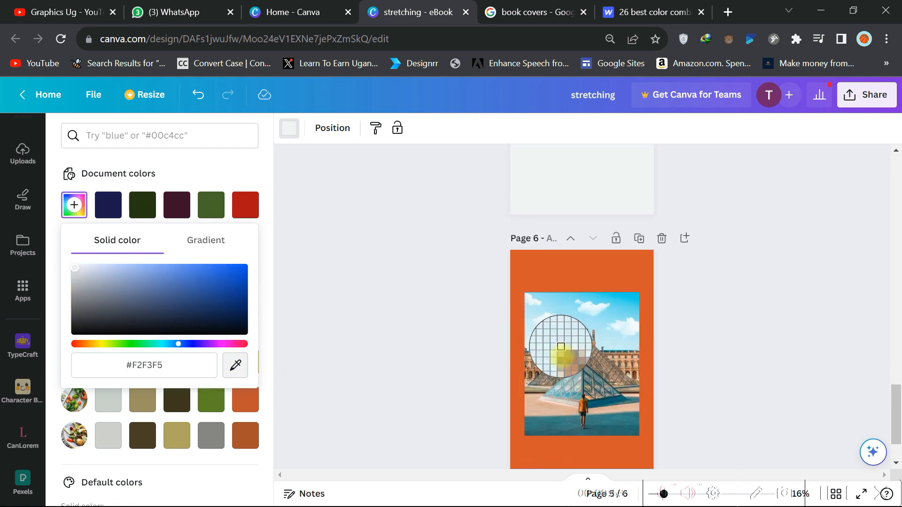
{"action": "left_click", "coordinate": [550, 423]}
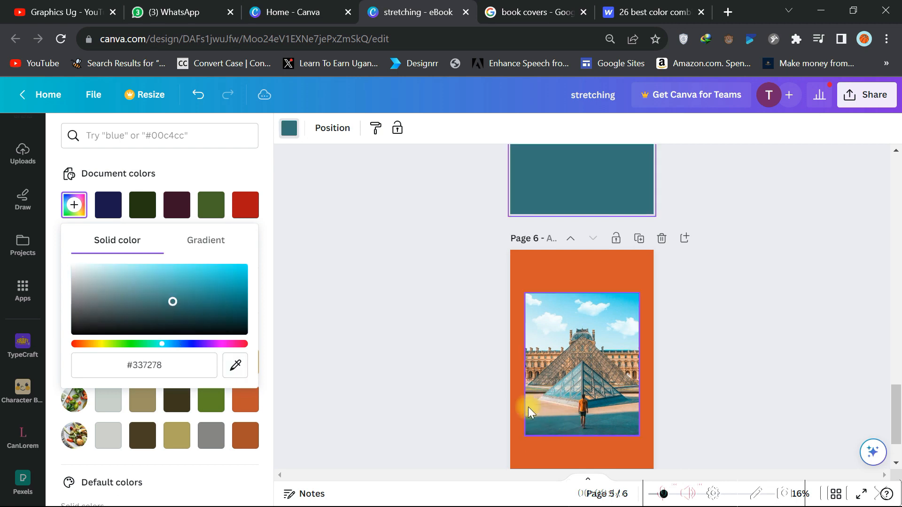
Step: Review the colour choices on the covers from page 5 back to page 1
{"action": "scroll", "coordinate": [490, 382], "scroll_direction": "up", "scroll_amount": 2}
{"action": "scroll", "coordinate": [490, 381], "scroll_direction": "up", "scroll_amount": 1}
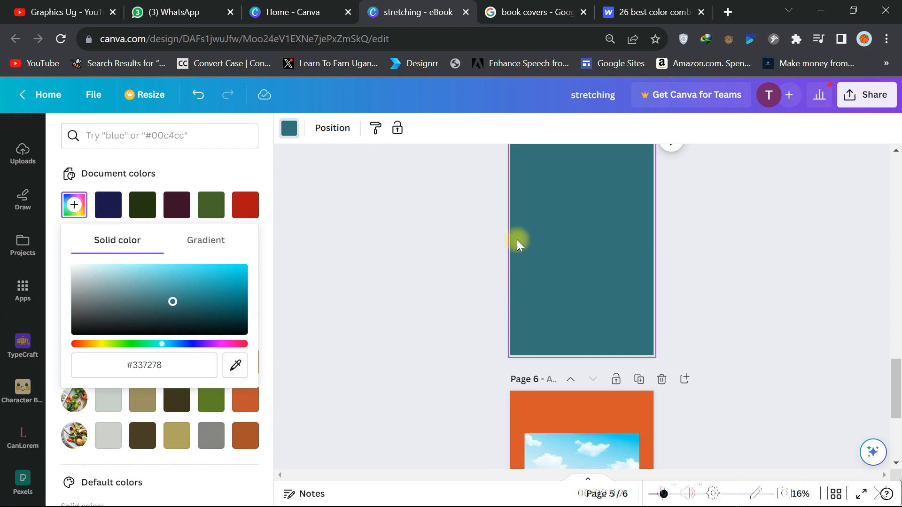
{"action": "scroll", "coordinate": [644, 279], "scroll_direction": "up", "scroll_amount": 8}
{"action": "scroll", "coordinate": [577, 322], "scroll_direction": "down", "scroll_amount": 3}
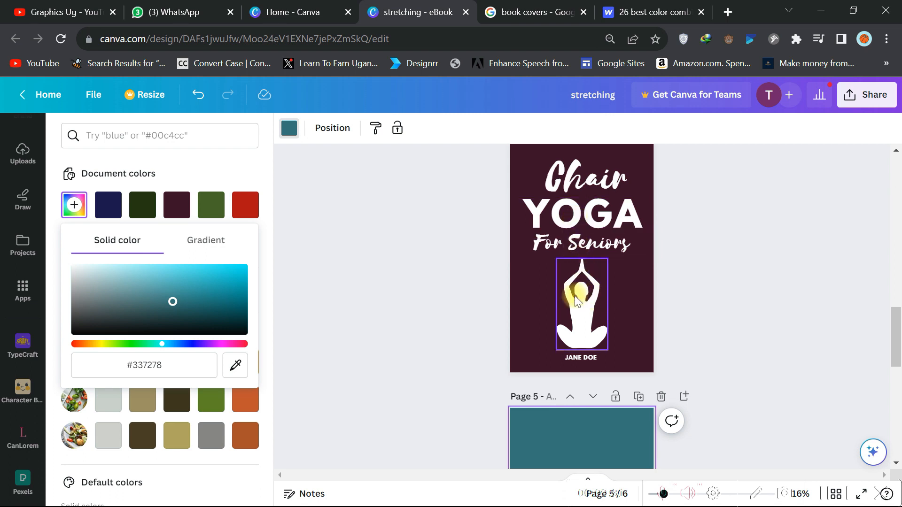
{"action": "scroll", "coordinate": [574, 295], "scroll_direction": "up", "scroll_amount": 8}
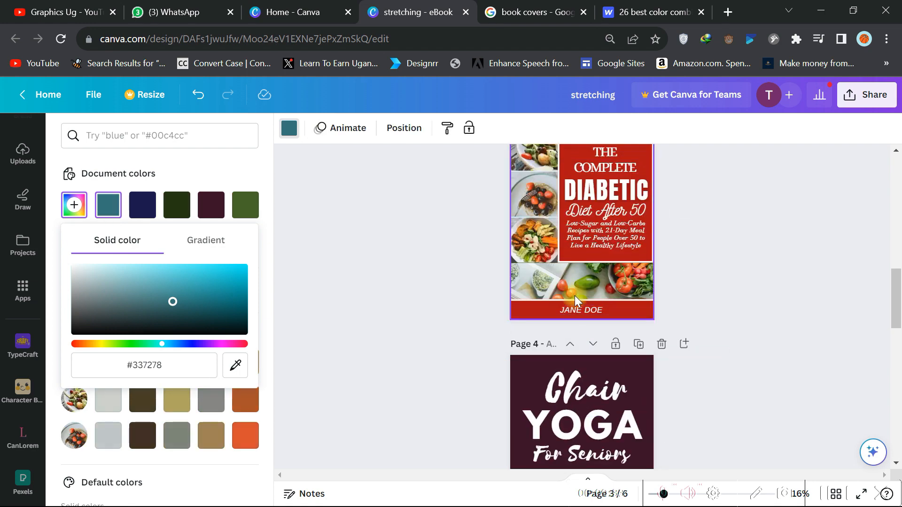
{"action": "scroll", "coordinate": [574, 294], "scroll_direction": "down", "scroll_amount": 2}
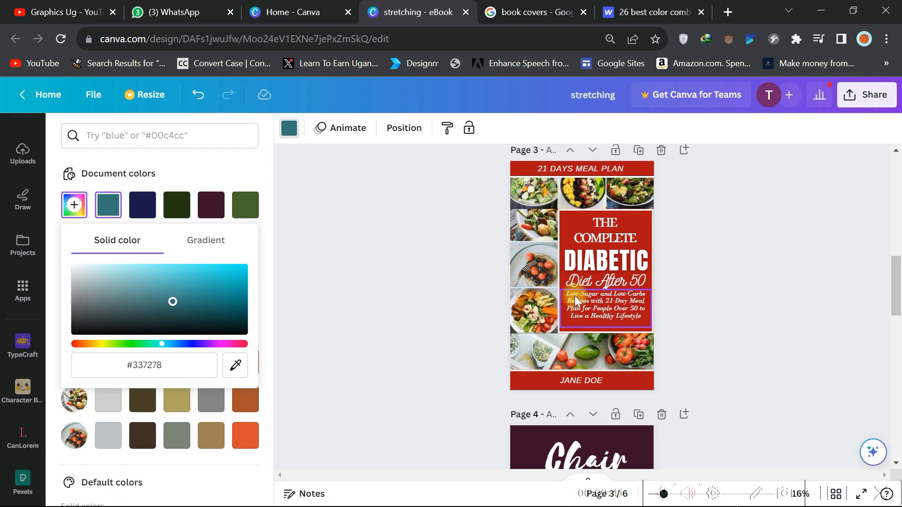
{"action": "scroll", "coordinate": [575, 301], "scroll_direction": "up", "scroll_amount": 8}
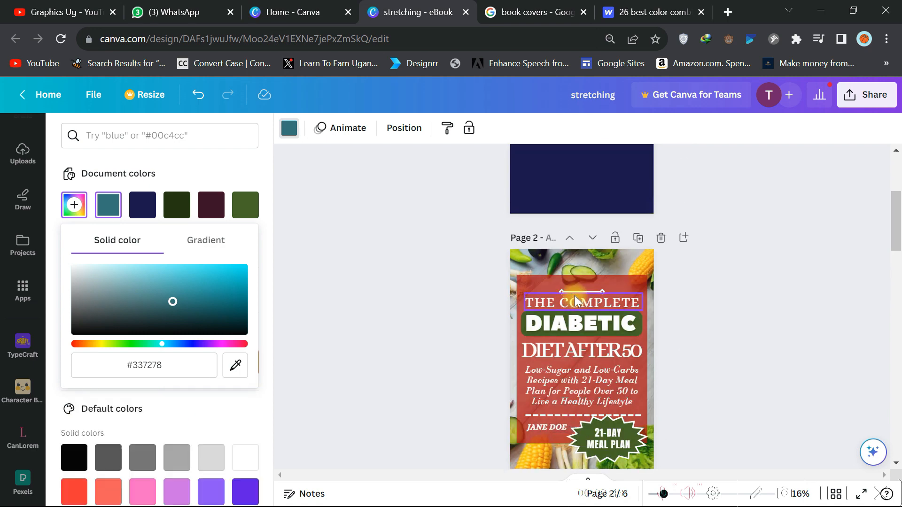
{"action": "scroll", "coordinate": [575, 299], "scroll_direction": "up", "scroll_amount": 4}
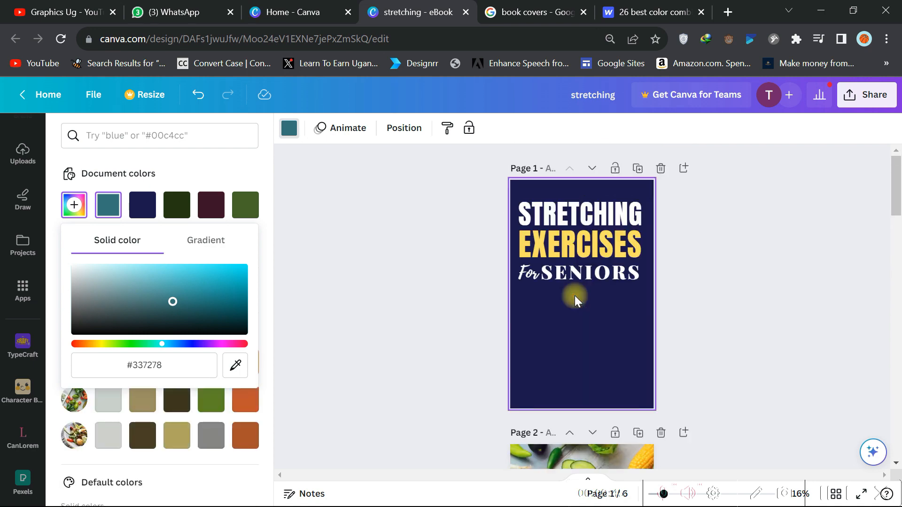